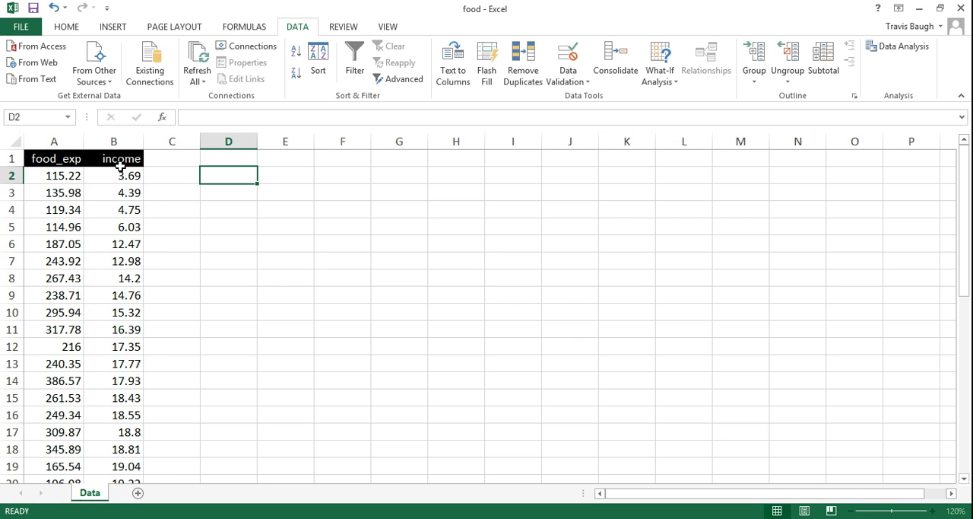
pyautogui.click(121, 142)
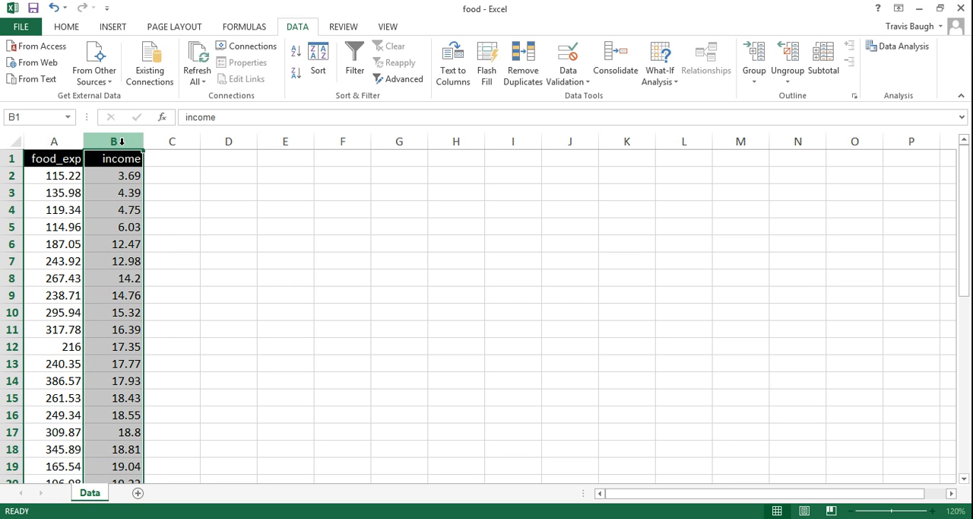
pyautogui.click(65, 137)
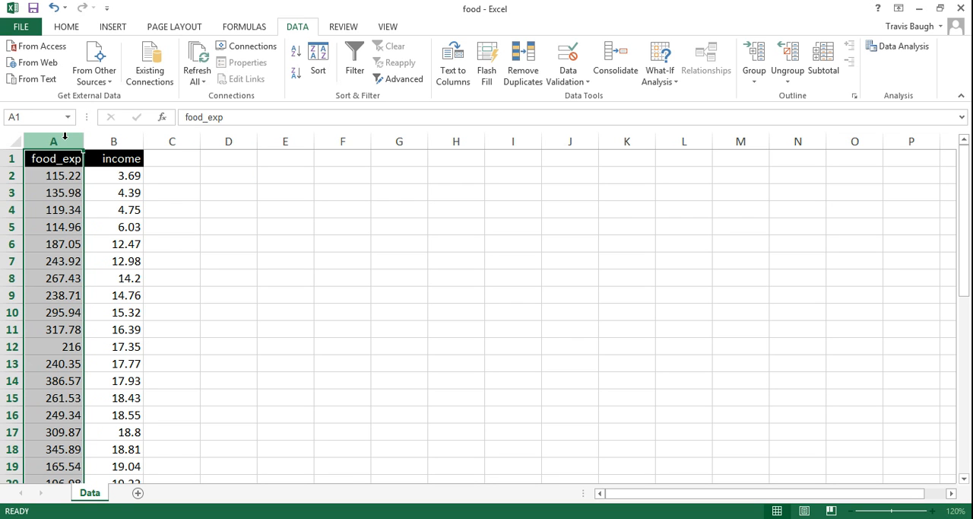
pyautogui.click(111, 141)
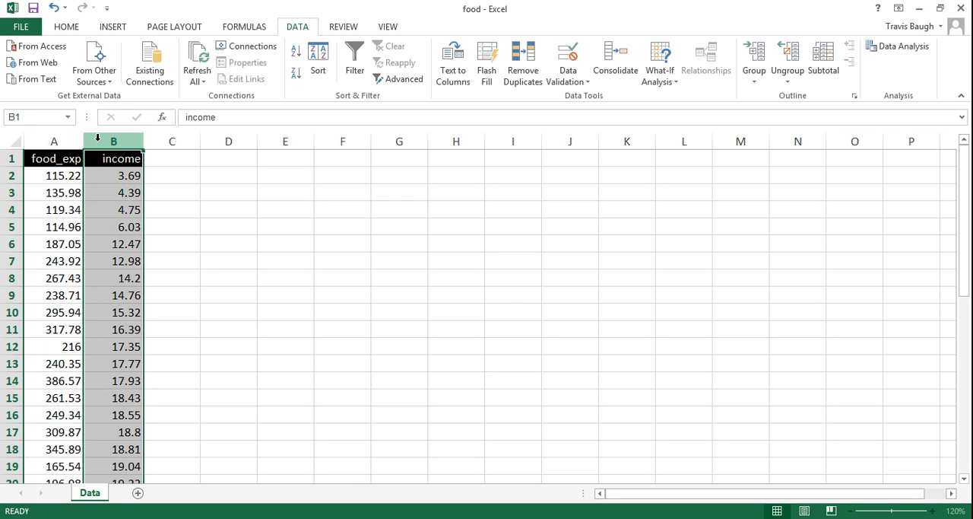
pyautogui.click(46, 137)
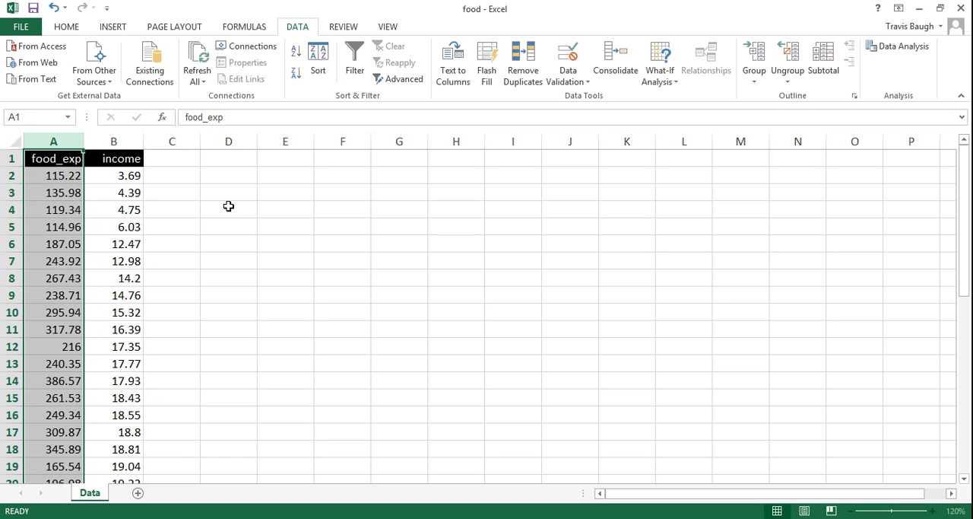
# Set up a Regression analysis with food_exp in A1:A41 as the Y range and income in B1:B41 as the X range
pyautogui.click(230, 159)
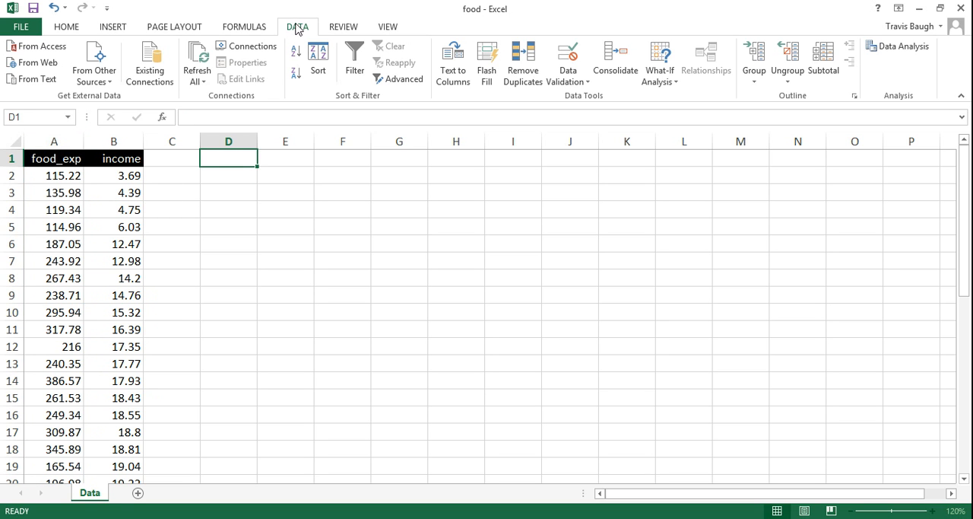
pyautogui.click(899, 50)
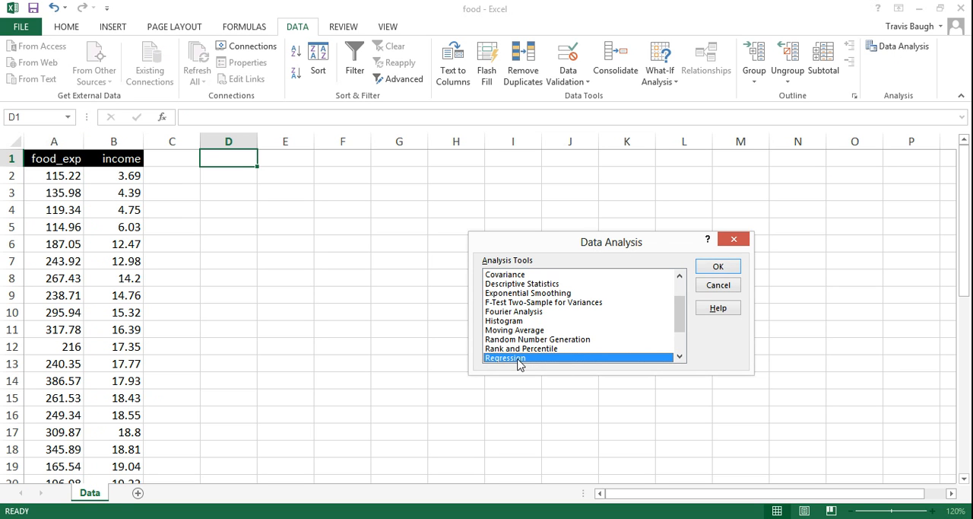
pyautogui.click(718, 267)
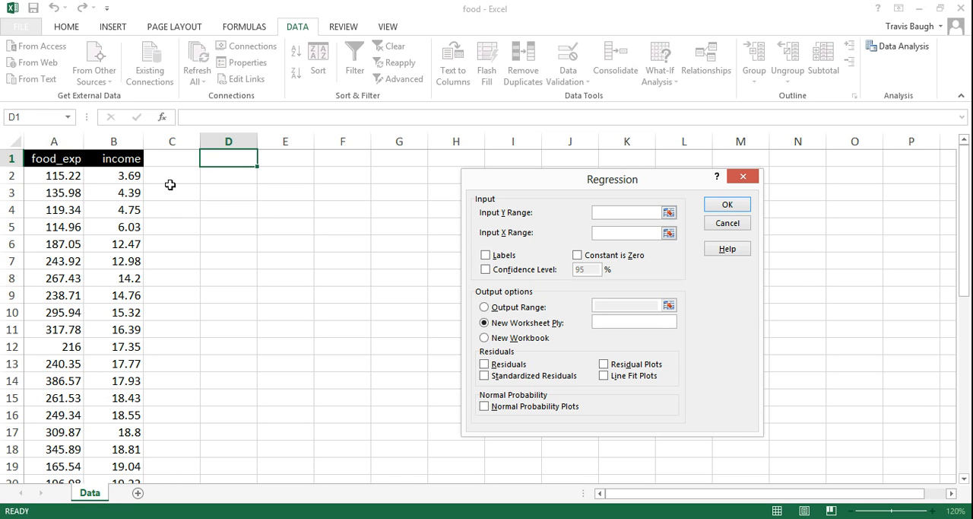
pyautogui.click(66, 158)
pyautogui.moveTo(67, 158); pyautogui.dragTo(47, 437)
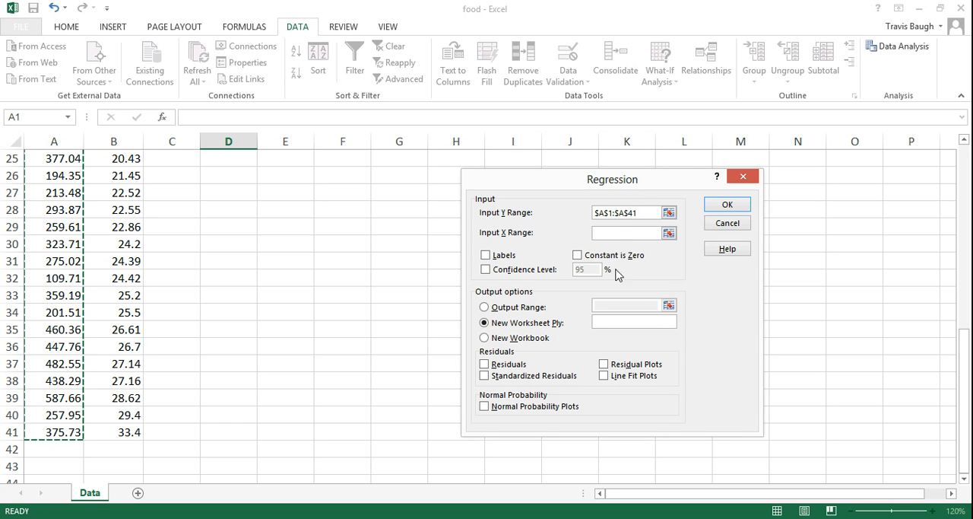
pyautogui.click(609, 232)
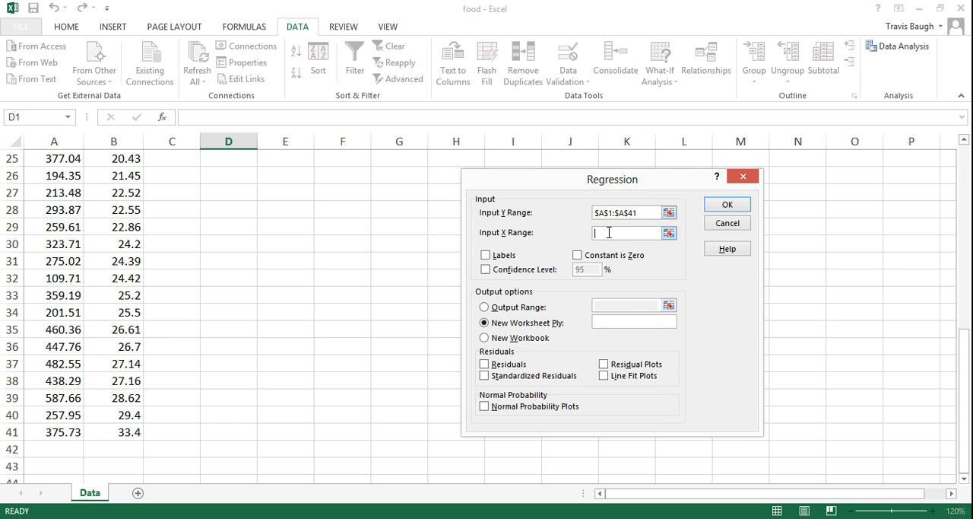
pyautogui.moveTo(114, 431); pyautogui.dragTo(120, 156)
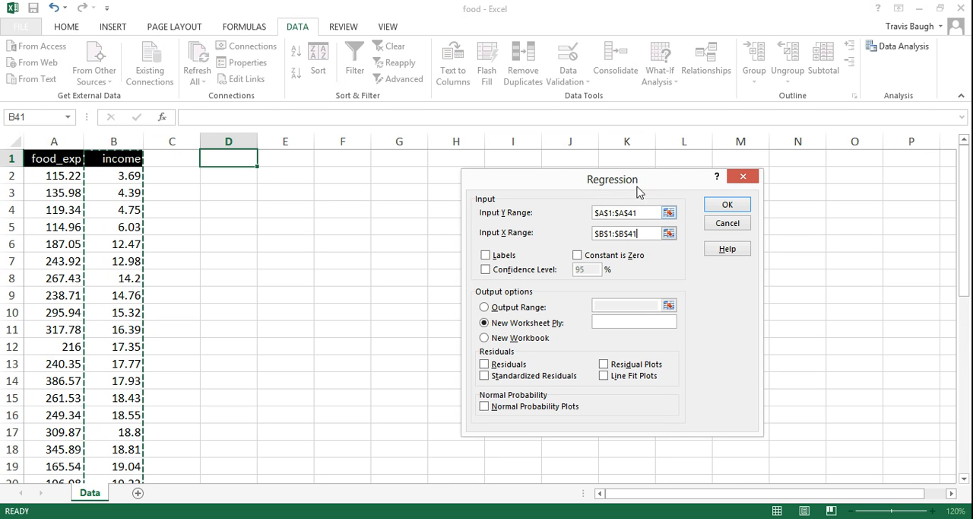
# Run the regression with the first row treated as labels and the output range starting at cell D1
pyautogui.click(486, 255)
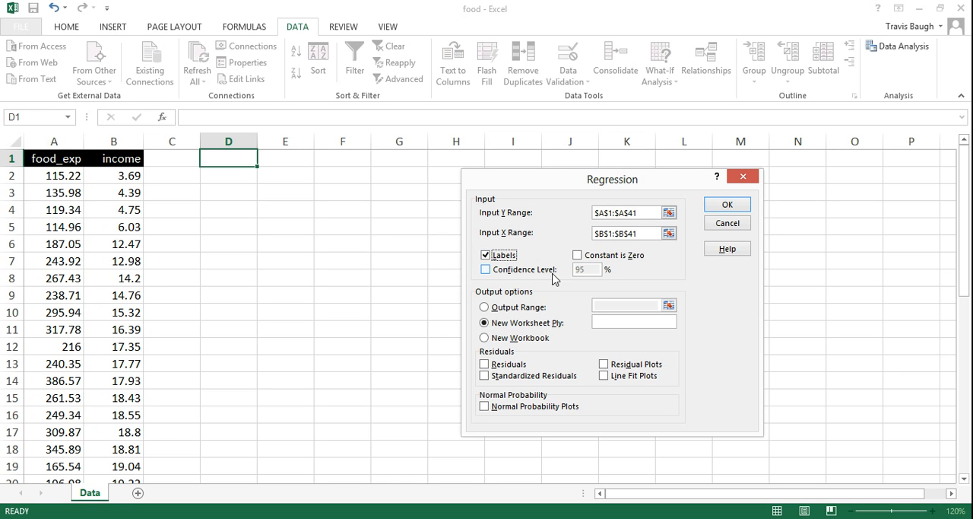
pyautogui.click(486, 307)
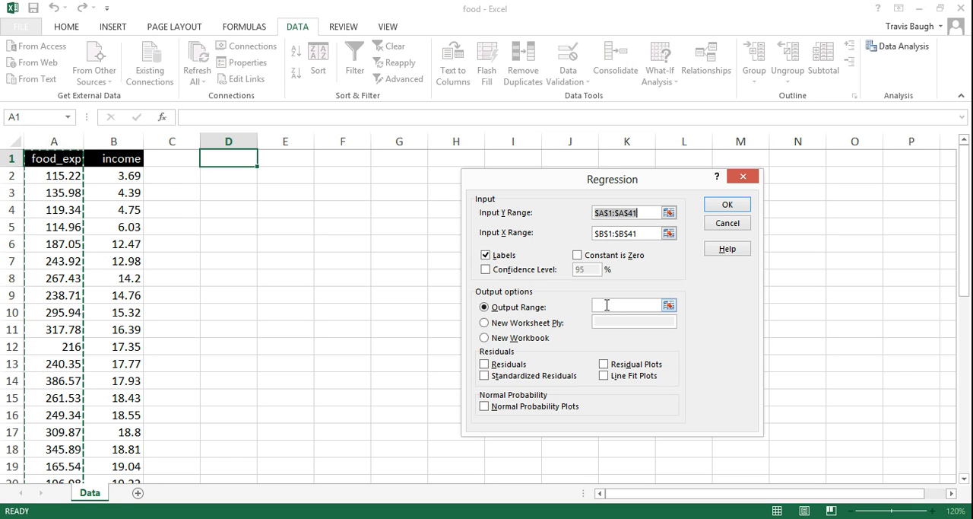
pyautogui.click(607, 305)
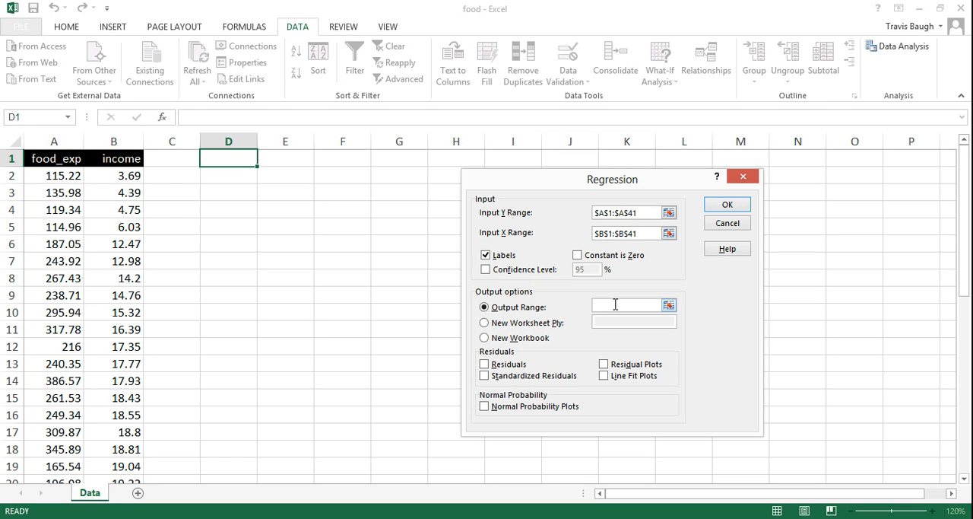
pyautogui.click(230, 159)
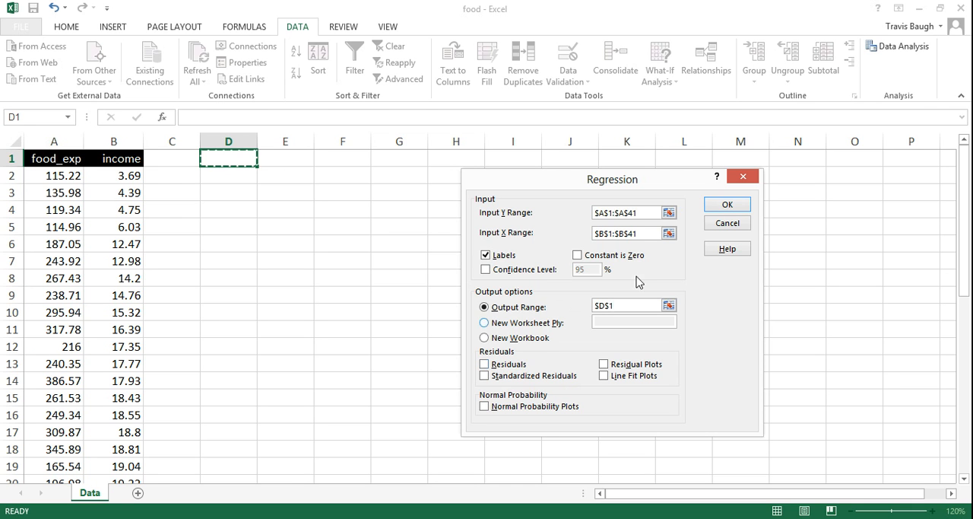
pyautogui.click(726, 205)
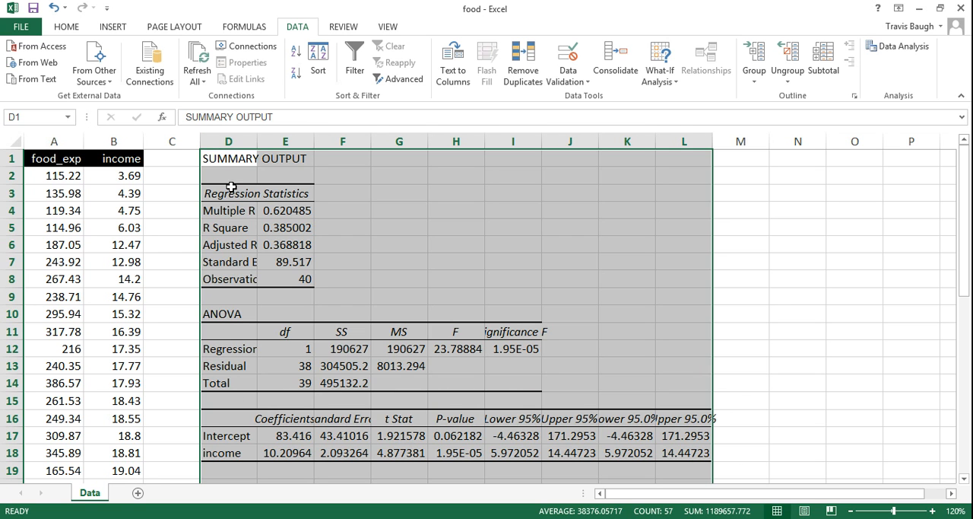
# Autofit the widths of columns D to L to the regression output
pyautogui.moveTo(236, 139); pyautogui.dragTo(699, 142)
pyautogui.doubleClick(313, 139)
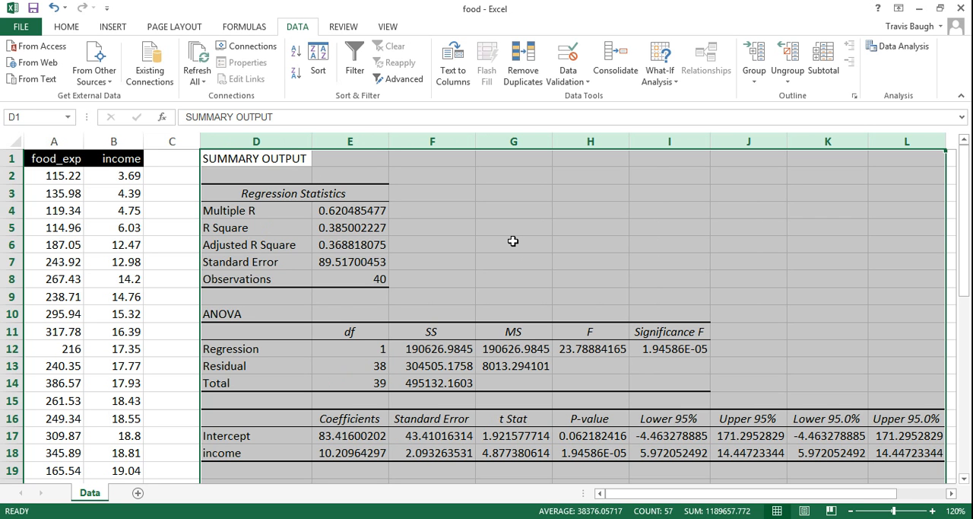
# Fill the intercept and income coefficients block, D16:E18, with light orange
pyautogui.click(274, 419)
pyautogui.moveTo(274, 419); pyautogui.dragTo(345, 451)
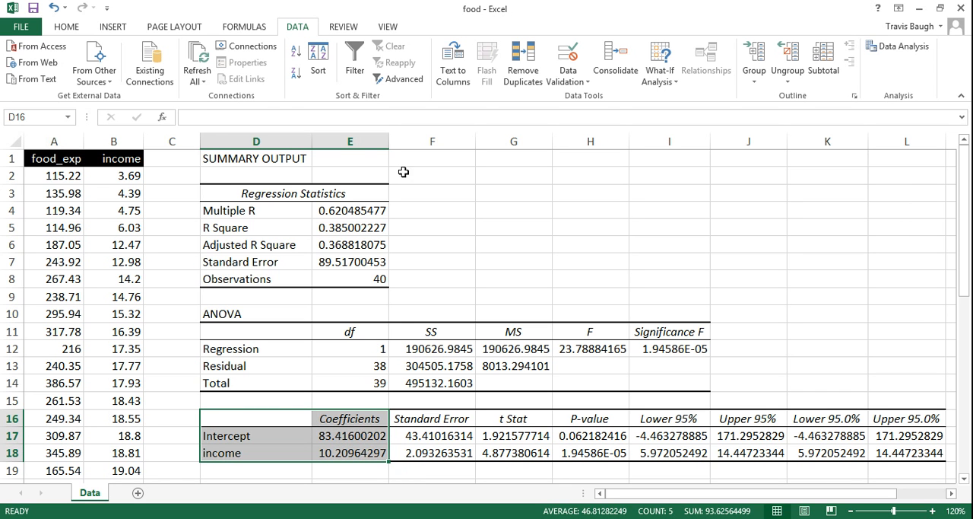
pyautogui.click(74, 28)
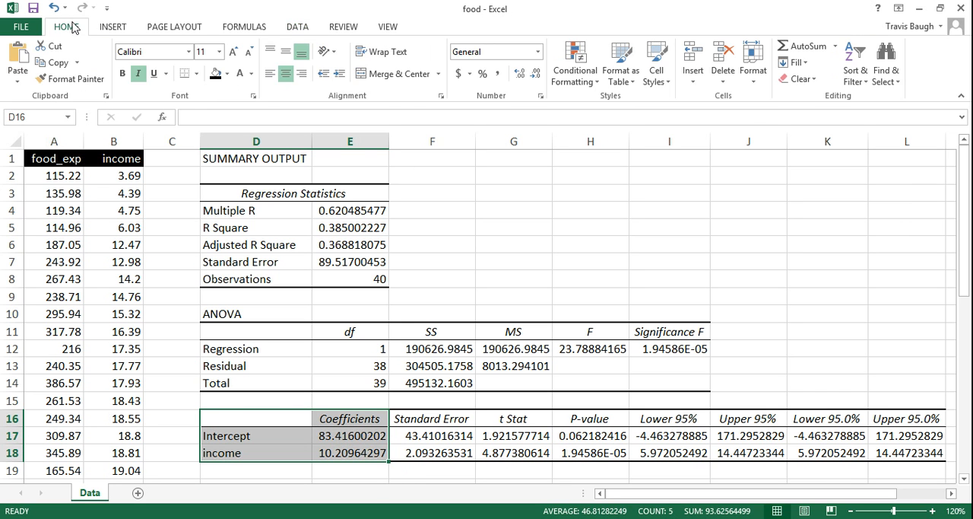
pyautogui.click(228, 75)
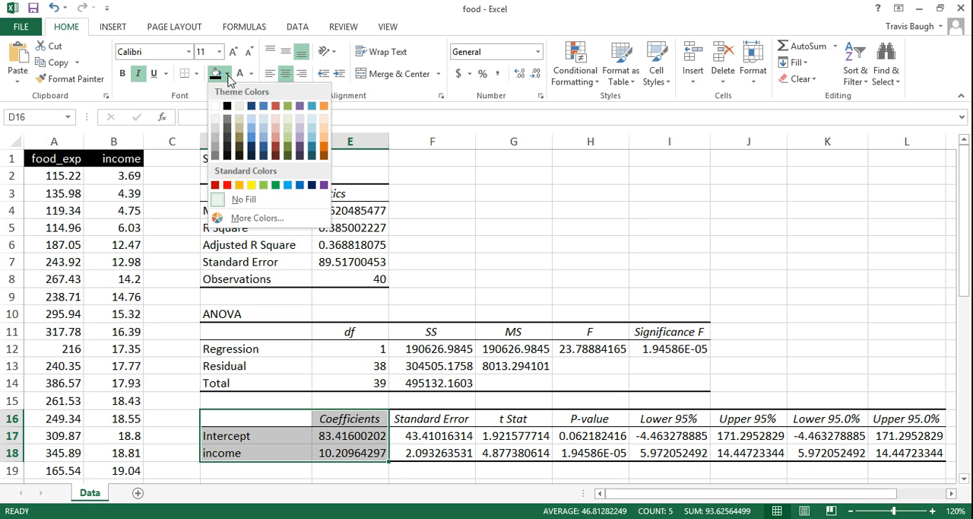
pyautogui.click(324, 125)
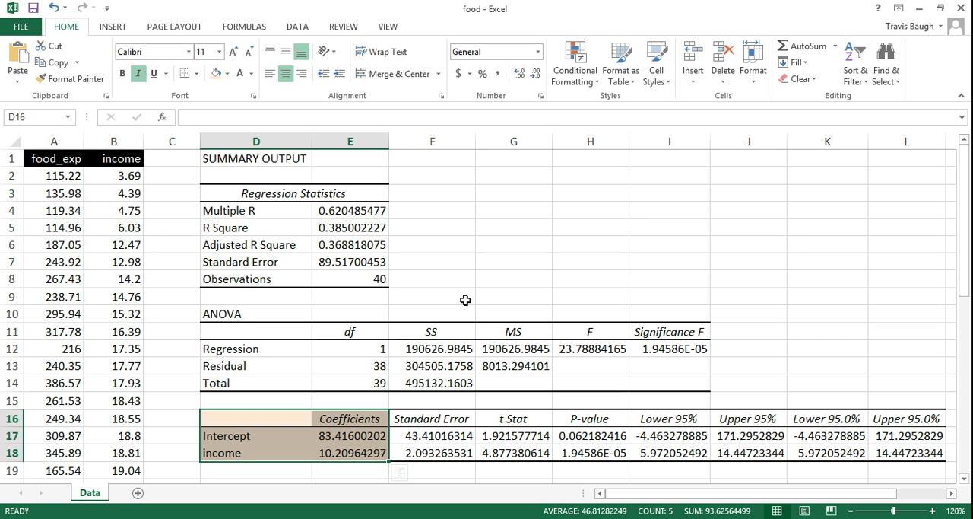
# Apply the same light orange fill to the residual MS in G13 and the regression's standard error in E7
pyautogui.click(513, 366)
pyautogui.click(217, 73)
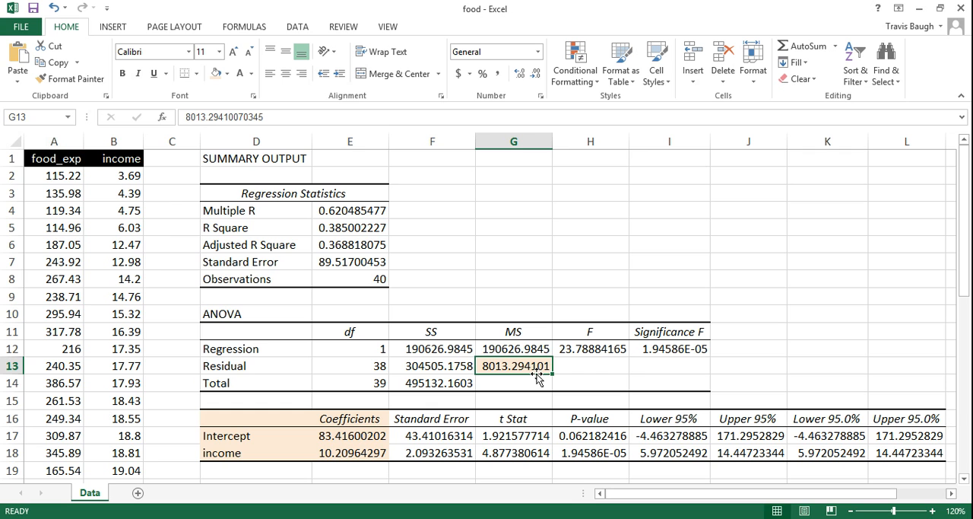
pyautogui.click(335, 262)
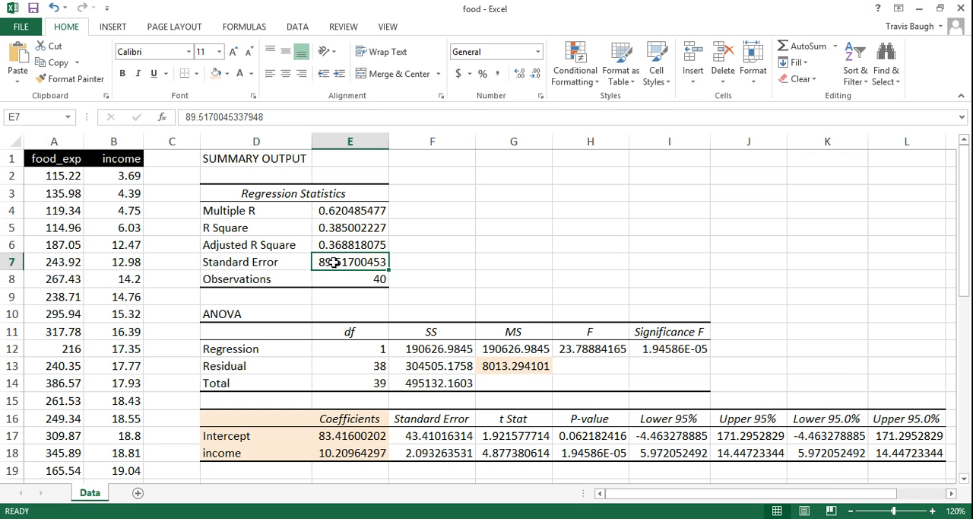
pyautogui.click(216, 76)
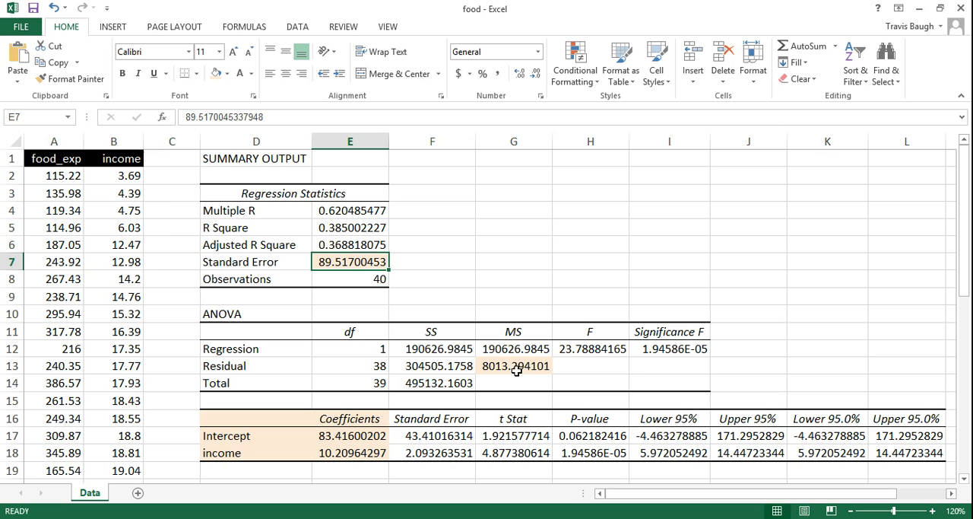
# Calculate the square root of the residual MS in cell F7 with the formula =sqrt(G13)
pyautogui.click(427, 259)
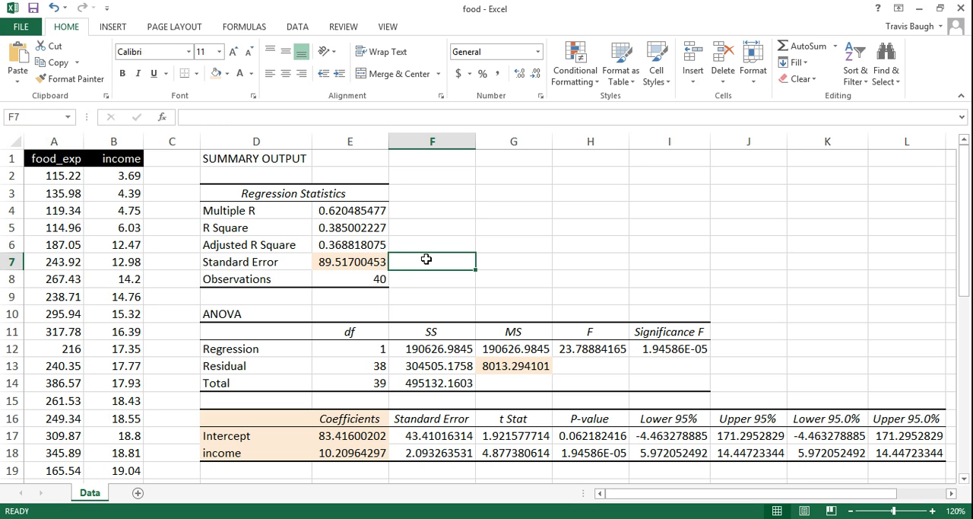
pyautogui.write('=')
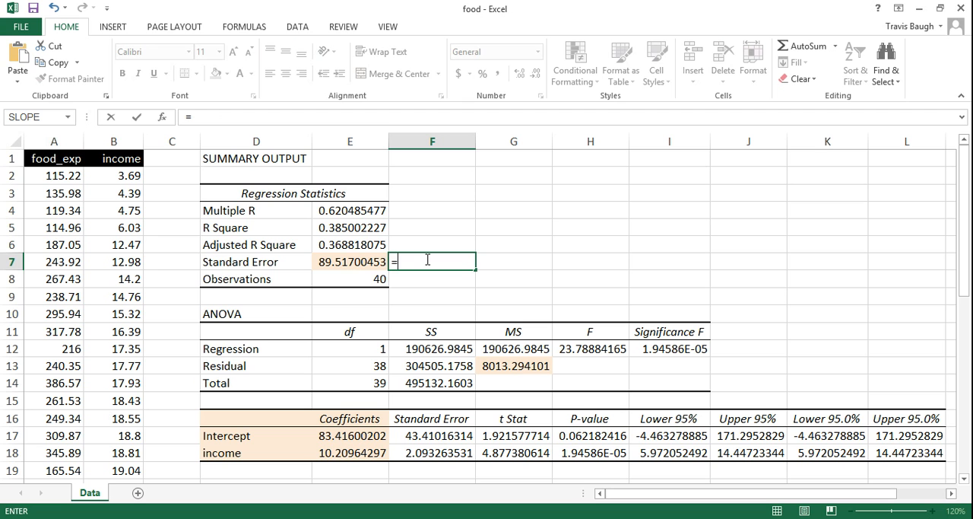
pyautogui.write('sqrt')
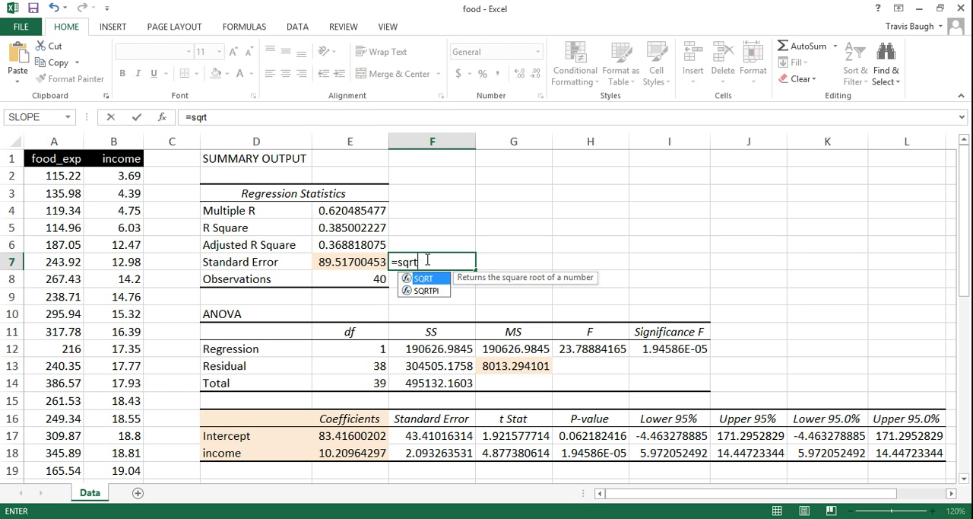
pyautogui.write('(')
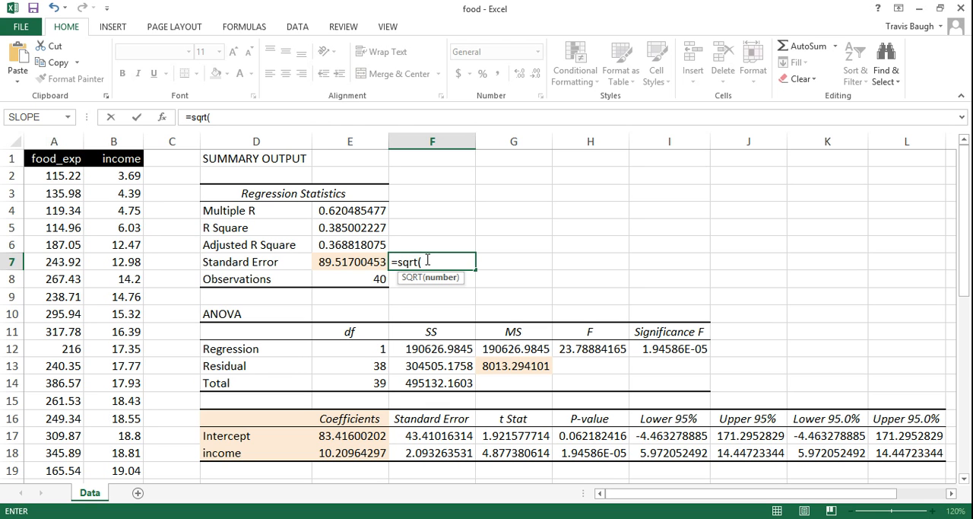
pyautogui.click(513, 366)
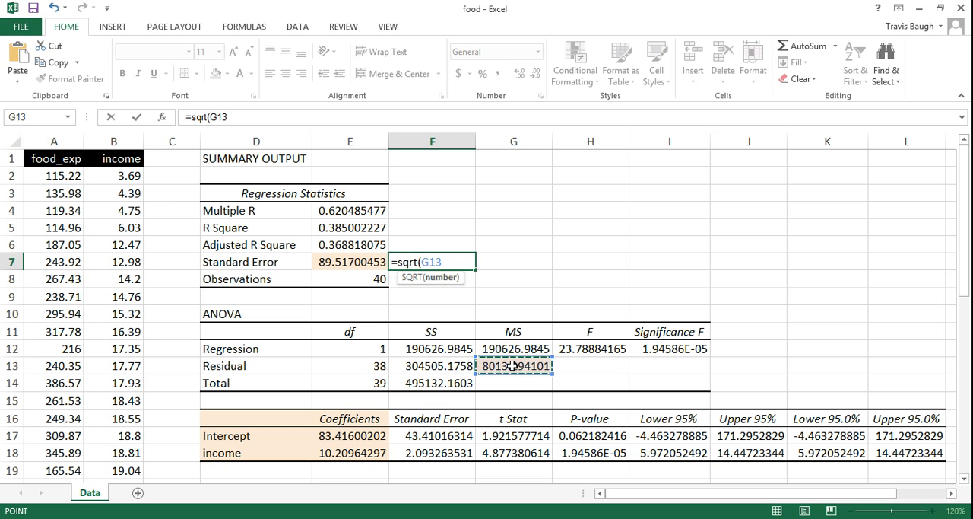
pyautogui.write(')')
pyautogui.press('Return')
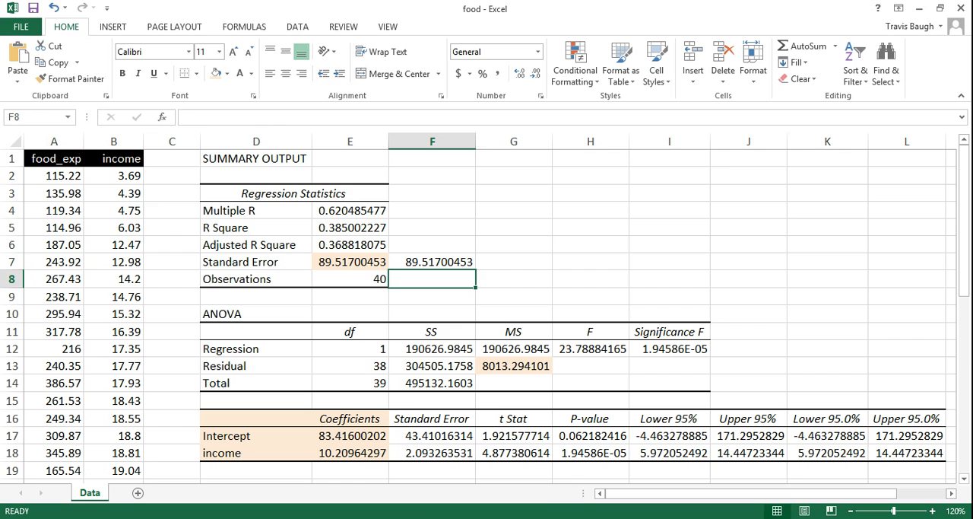
# Switch to Adobe Reader to consult the estimator formulas in Ordinary least squares estimators summary.pdf
pyautogui.click(440, 518)
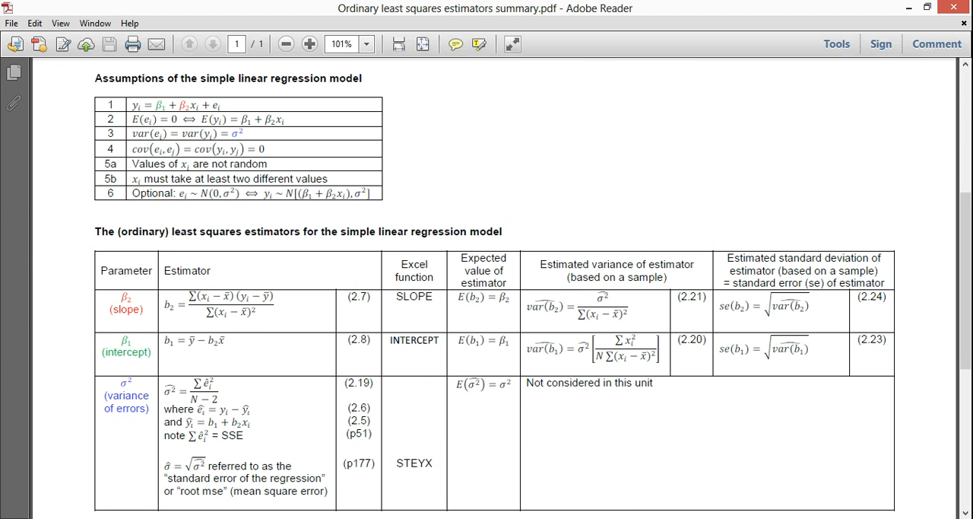
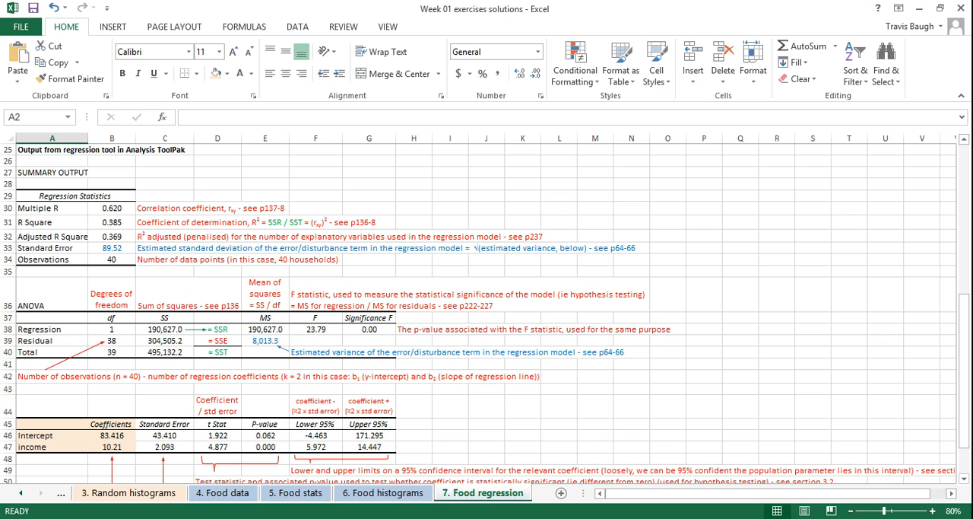
# Switch to the food workbook and delete columns D:L containing the regression output
pyautogui.moveTo(297, 507)
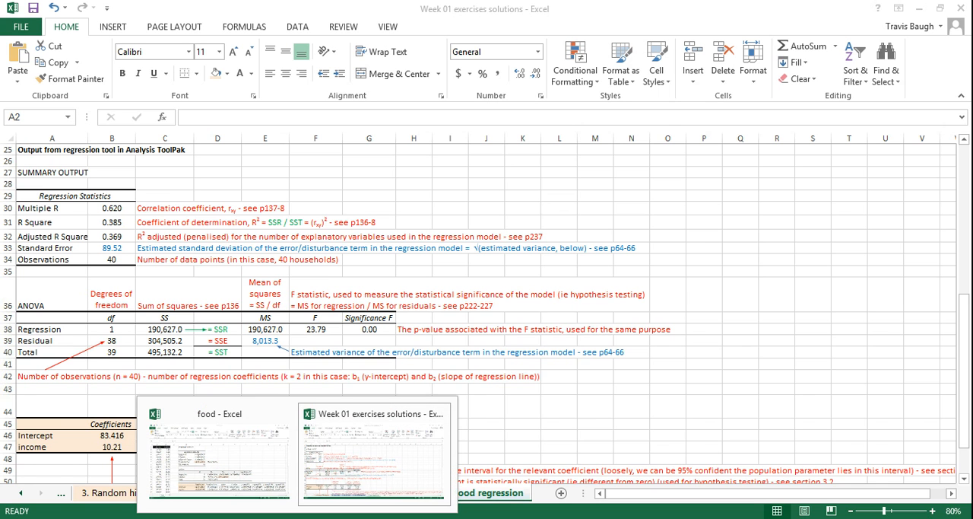
pyautogui.click(255, 465)
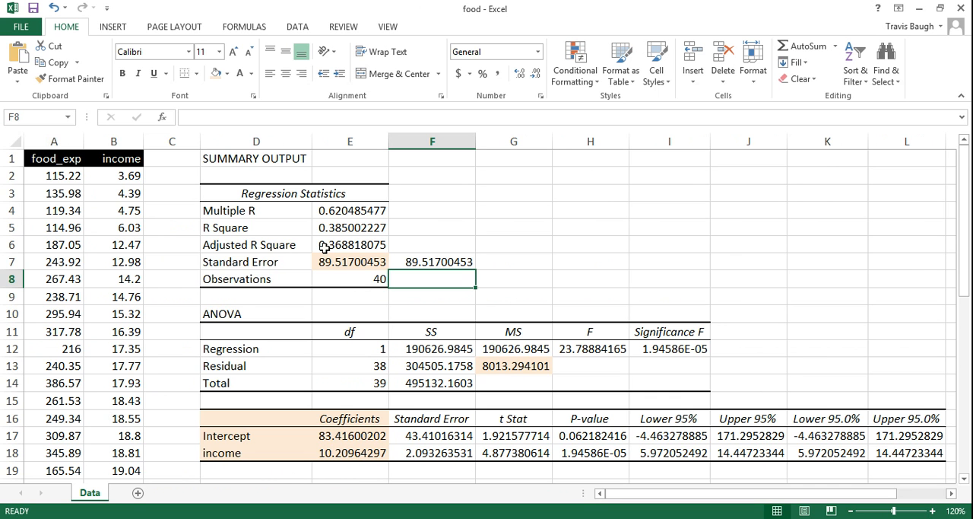
pyautogui.moveTo(258, 141); pyautogui.dragTo(926, 159)
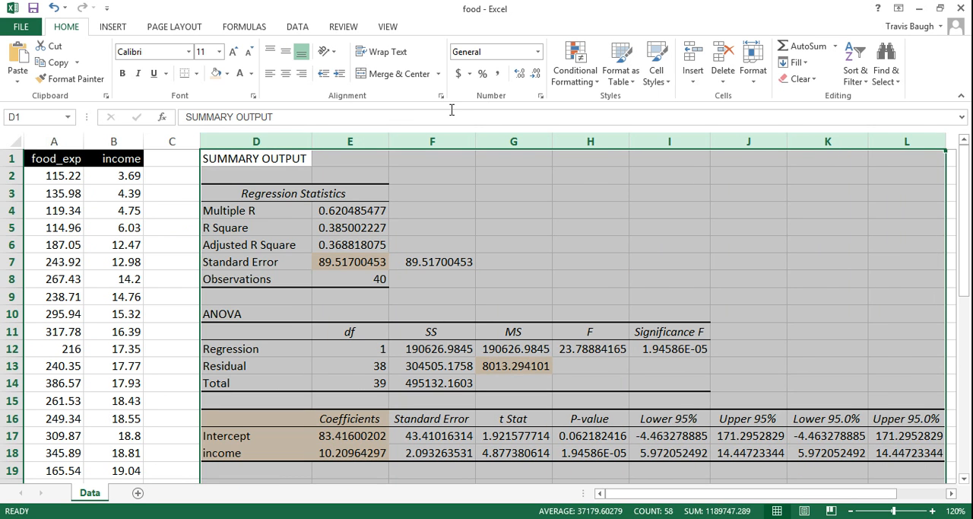
pyautogui.click(723, 59)
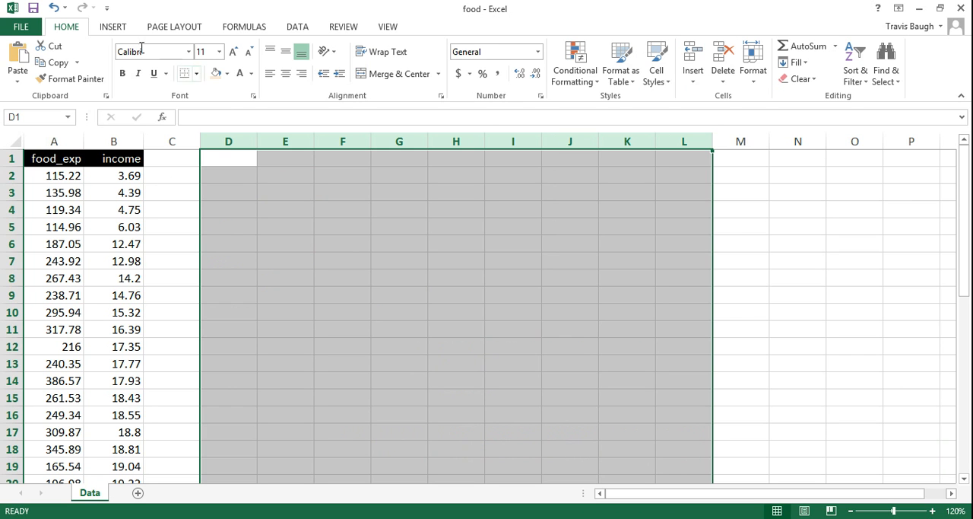
# Insert a markers-only scatter chart of A1:B41, then enlarge it beside the top rows of the data
pyautogui.click(112, 27)
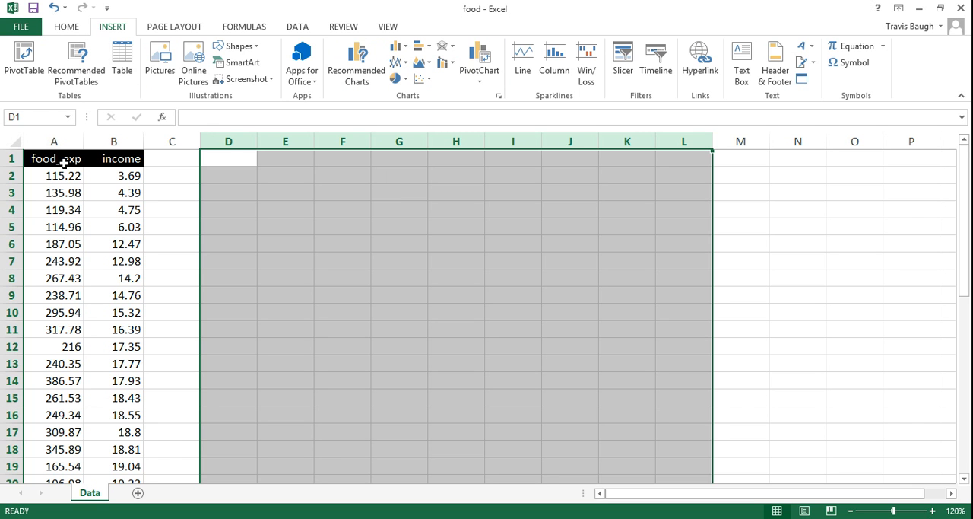
pyautogui.moveTo(63, 162); pyautogui.dragTo(111, 425)
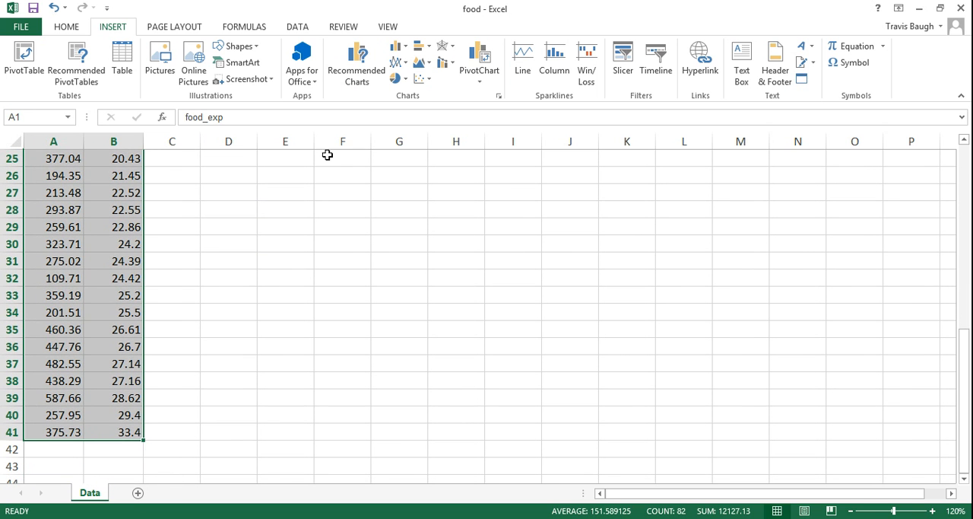
pyautogui.click(422, 81)
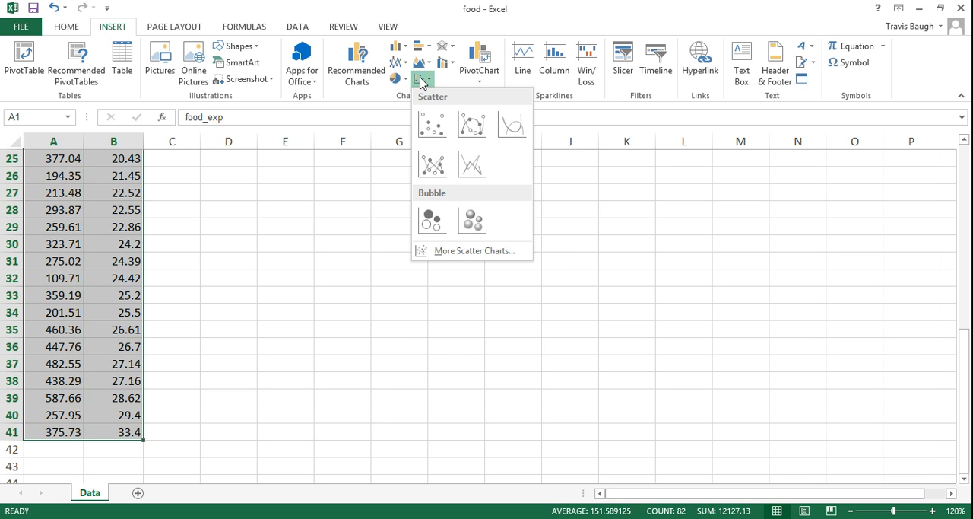
pyautogui.click(431, 126)
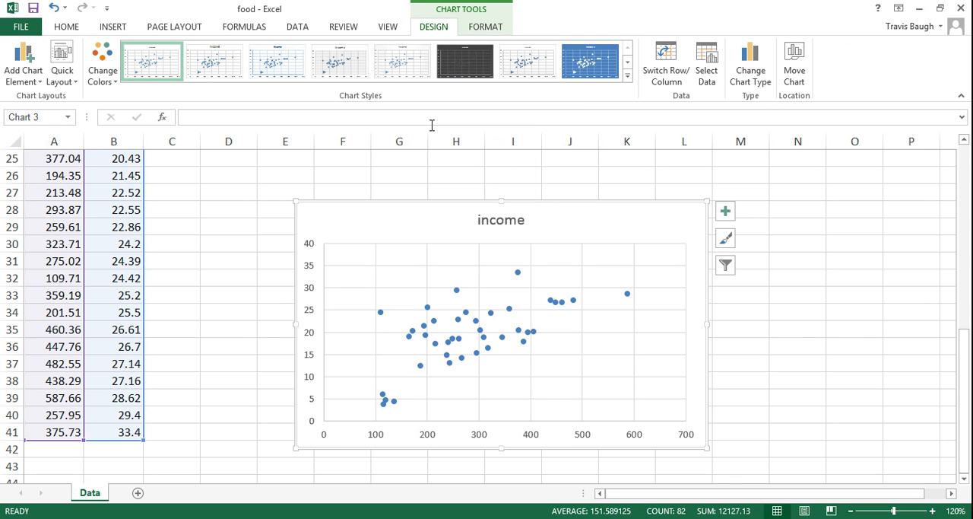
pyautogui.moveTo(630, 229); pyautogui.dragTo(600, 180)
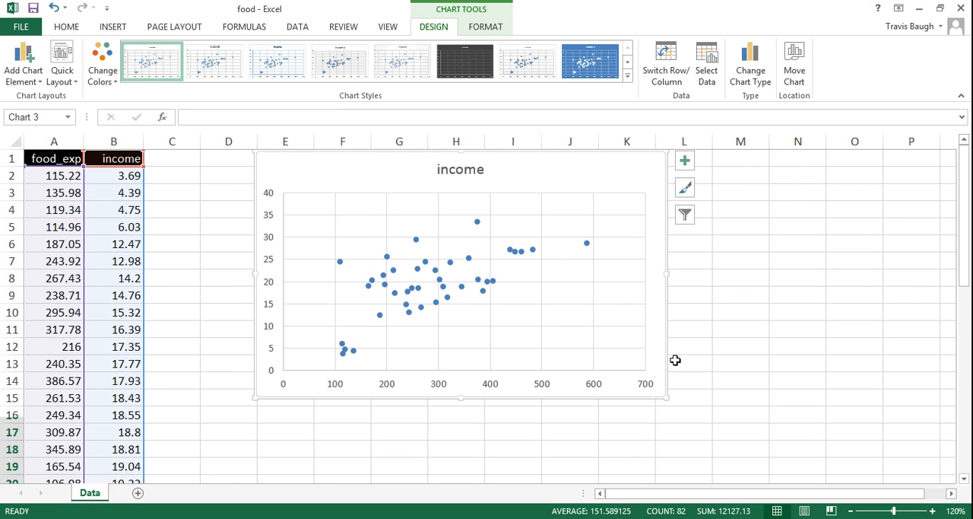
pyautogui.moveTo(668, 402); pyautogui.dragTo(714, 466)
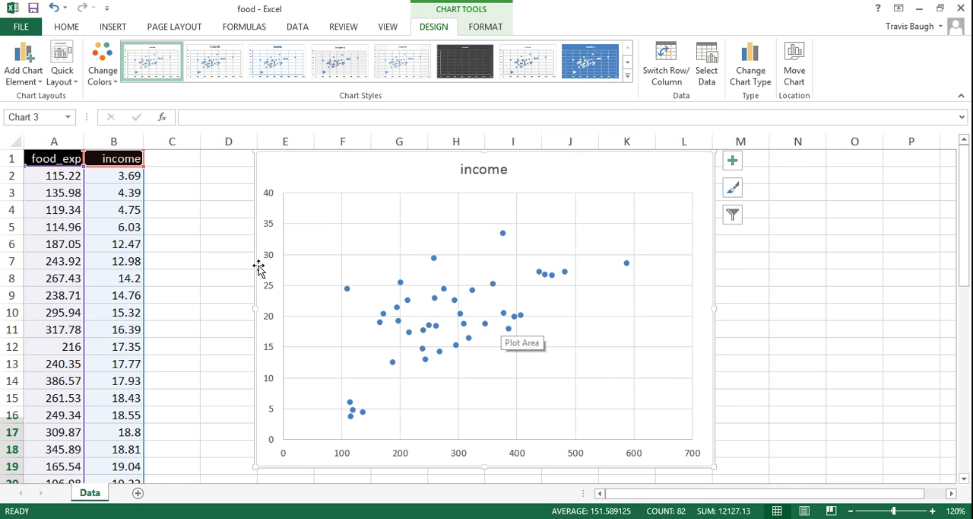
# Edit the income series of the scatter chart so its X values come from the income data, B2:B41
pyautogui.click(67, 134)
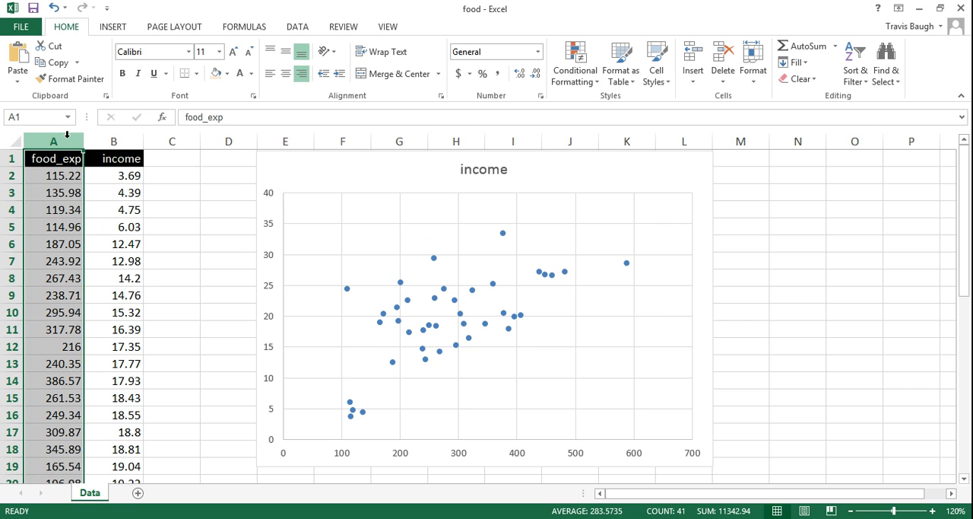
pyautogui.click(117, 137)
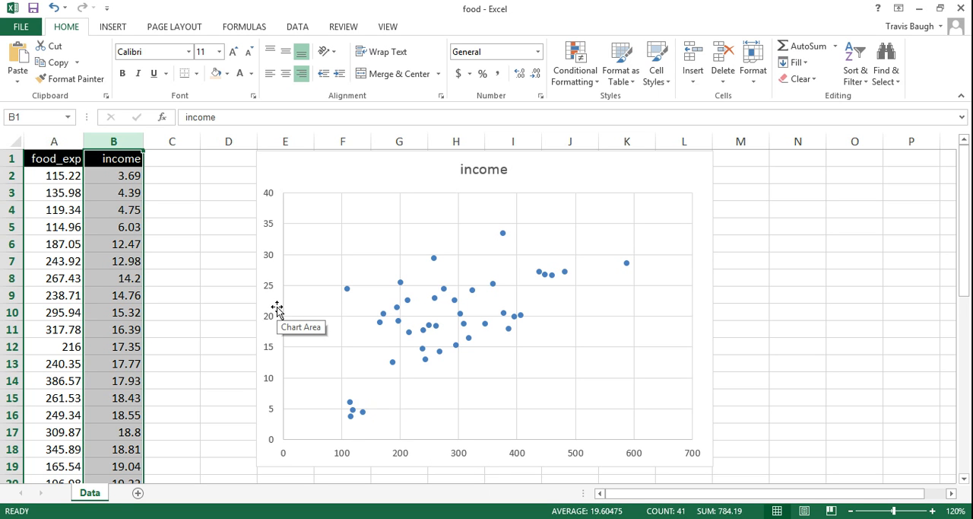
pyautogui.moveTo(494, 287)
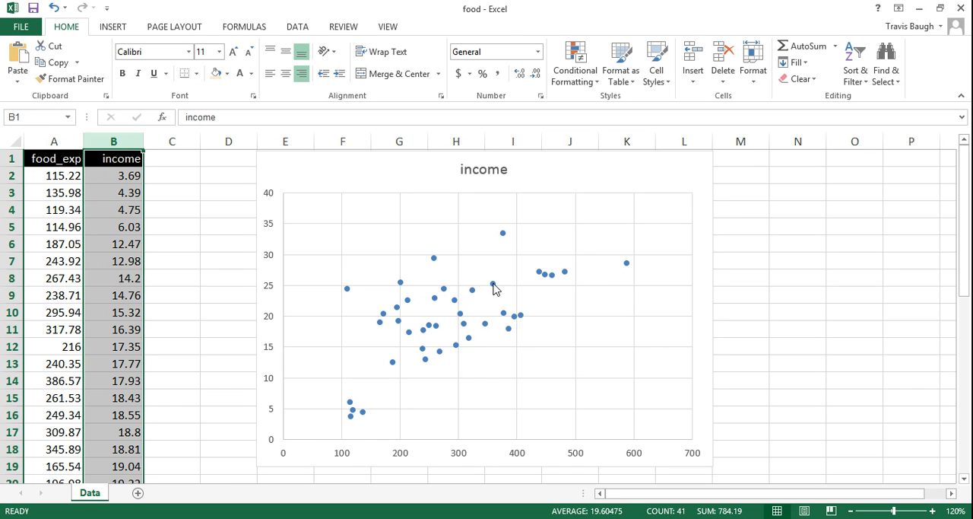
pyautogui.rightClick(495, 287)
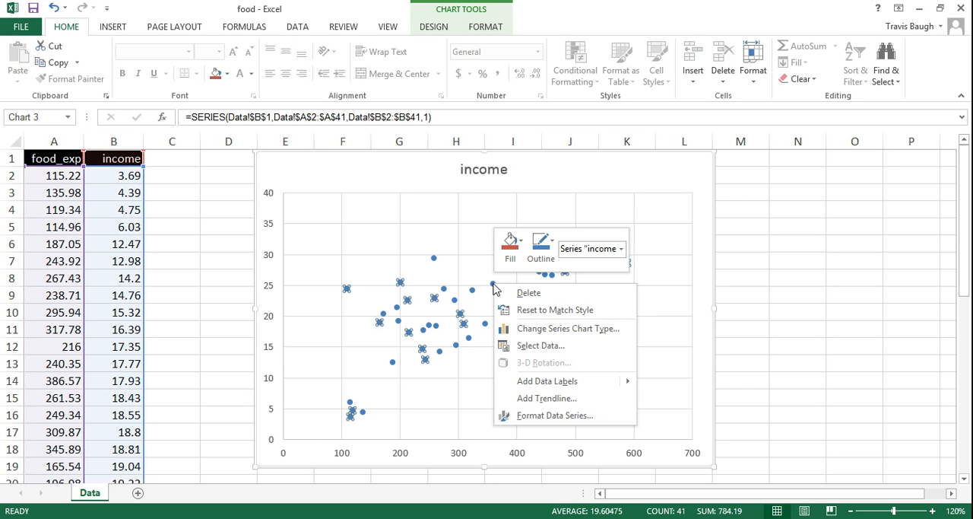
pyautogui.click(542, 346)
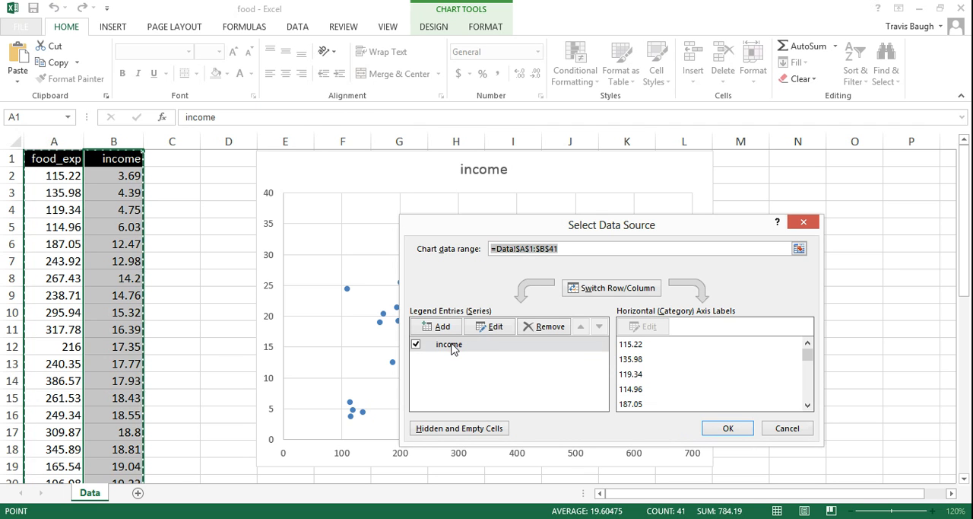
pyautogui.click(495, 326)
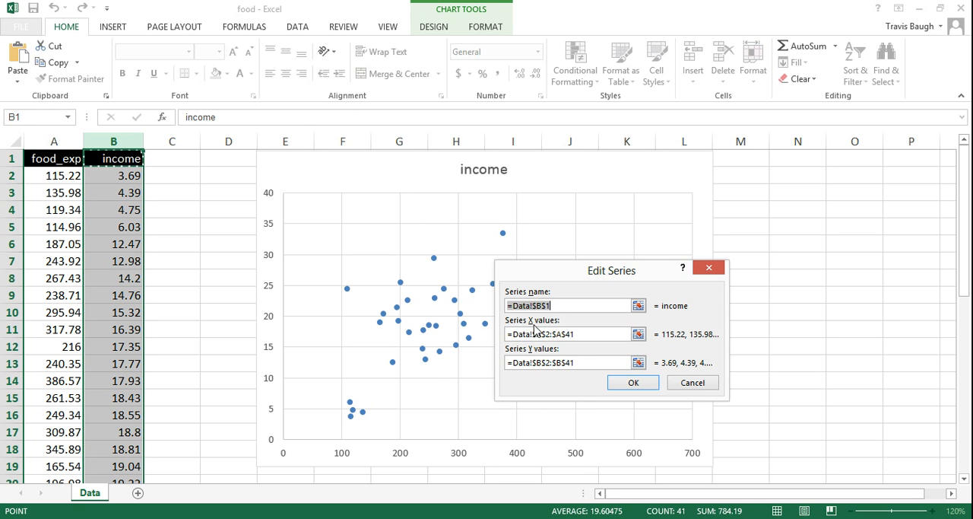
pyautogui.click(578, 334)
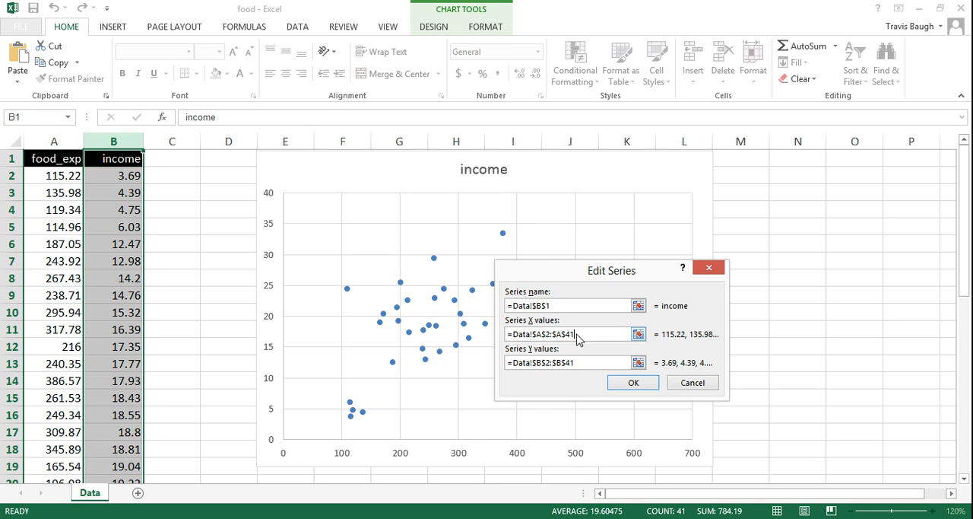
pyautogui.click(552, 333)
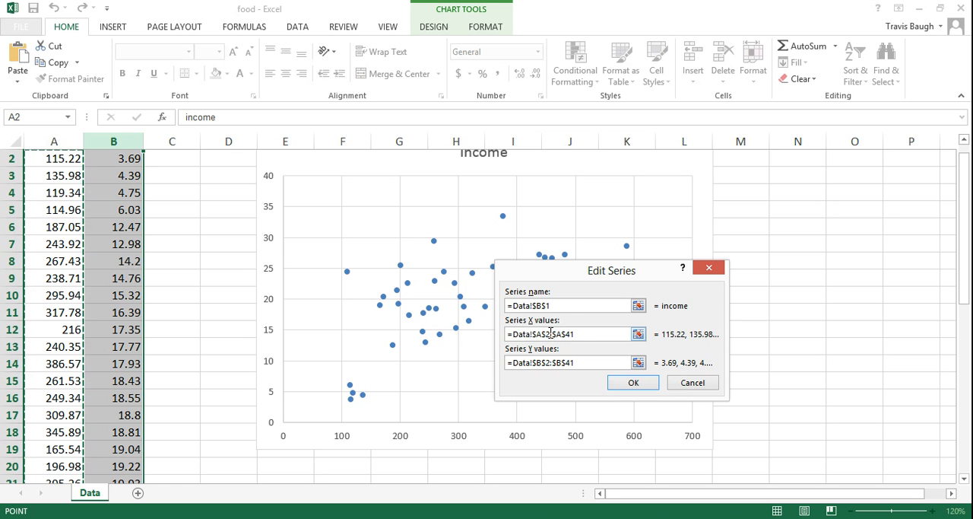
pyautogui.scroll(1, 967, 274)
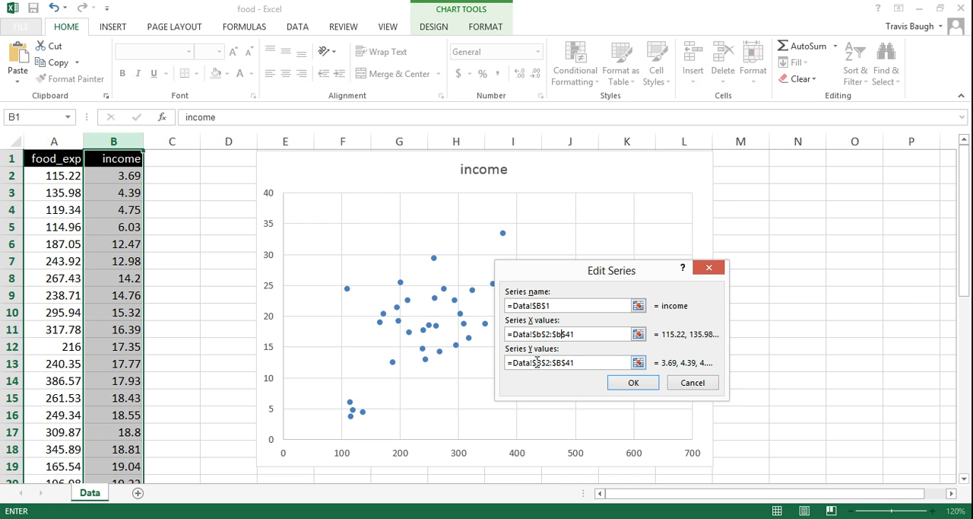
# Set the series Y values to the food expenditure data, A2:A41, and apply the new data source
pyautogui.moveTo(538, 364); pyautogui.dragTo(542, 364)
pyautogui.write('a')
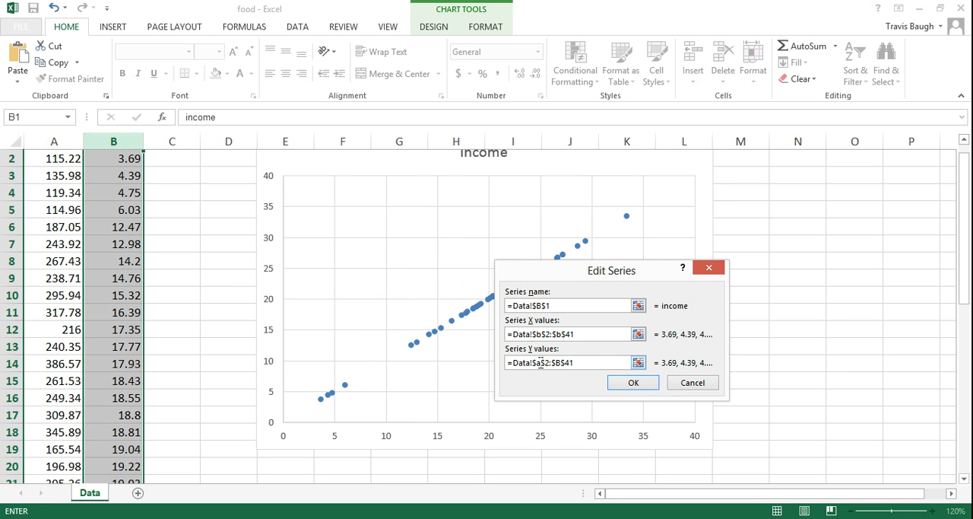
pyautogui.moveTo(556, 364); pyautogui.dragTo(561, 364)
pyautogui.write('a')
pyautogui.press('Tab')
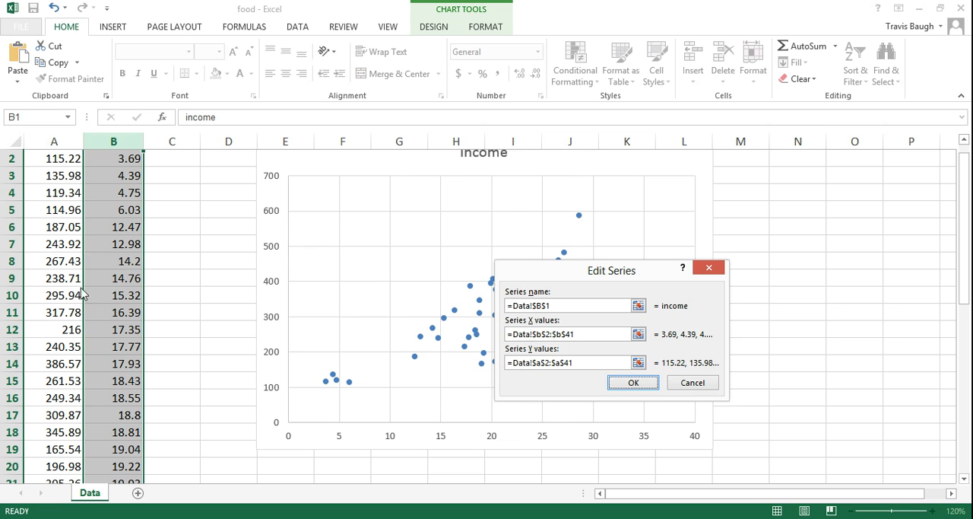
pyautogui.click(633, 384)
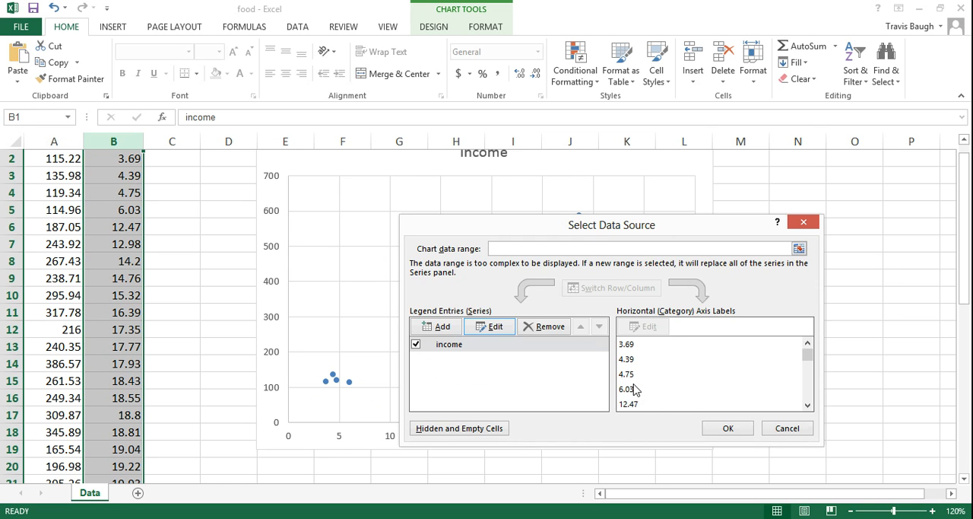
pyautogui.click(728, 428)
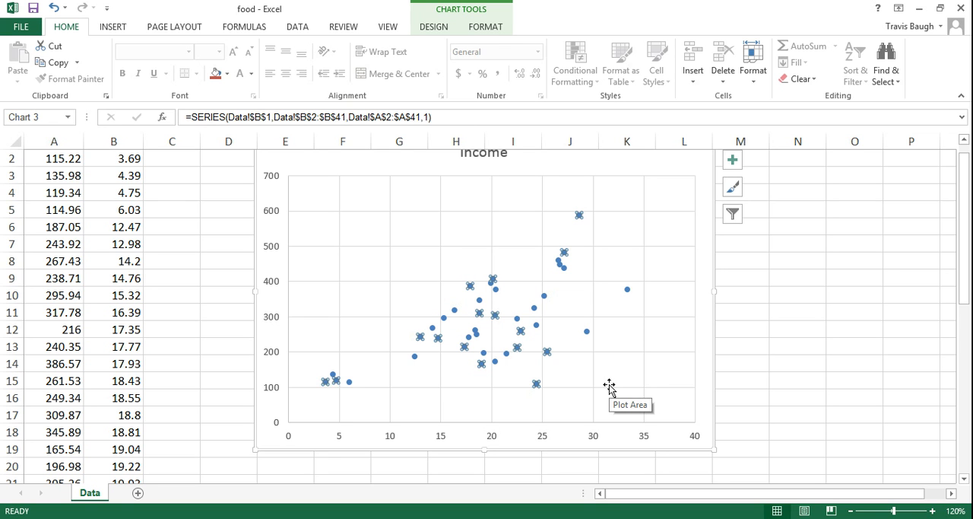
# Add axis titles to the scatter chart
pyautogui.moveTo(963, 216); pyautogui.dragTo(962, 199)
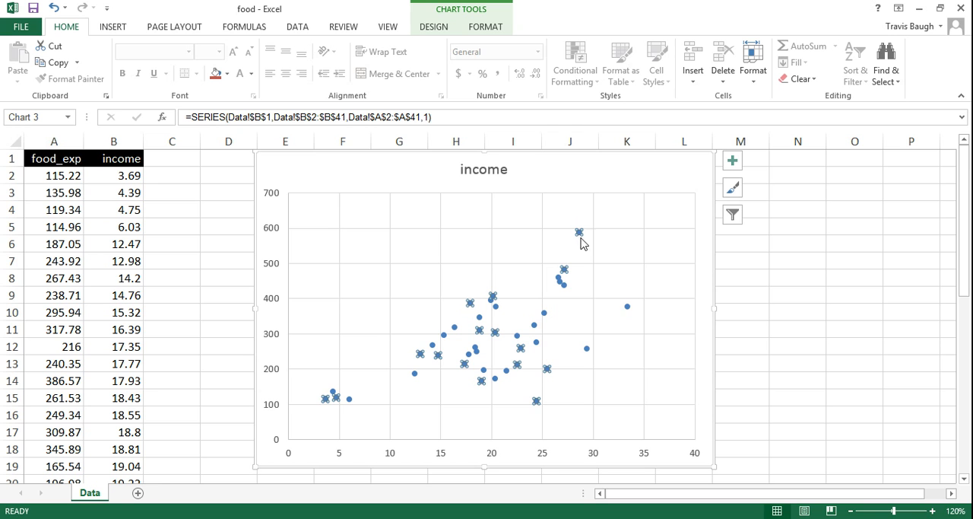
pyautogui.rightClick(485, 171)
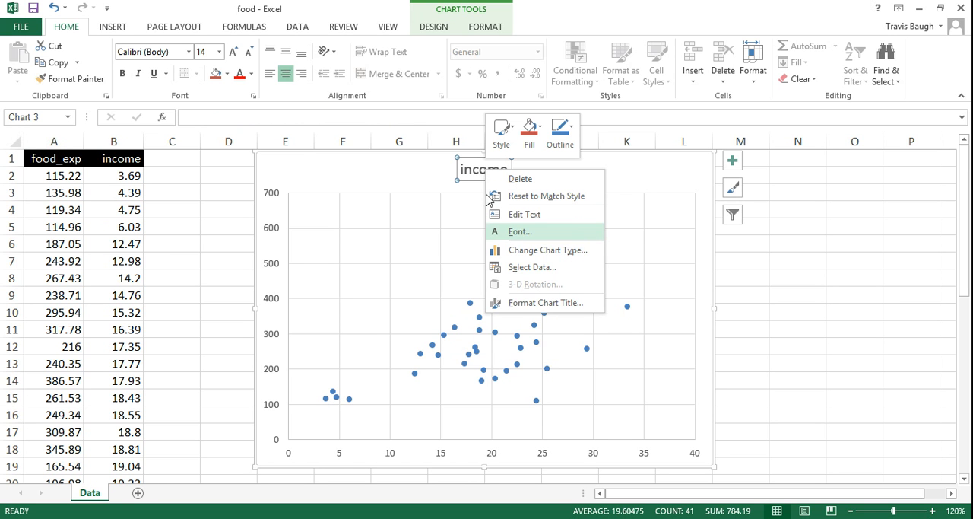
pyautogui.click(475, 173)
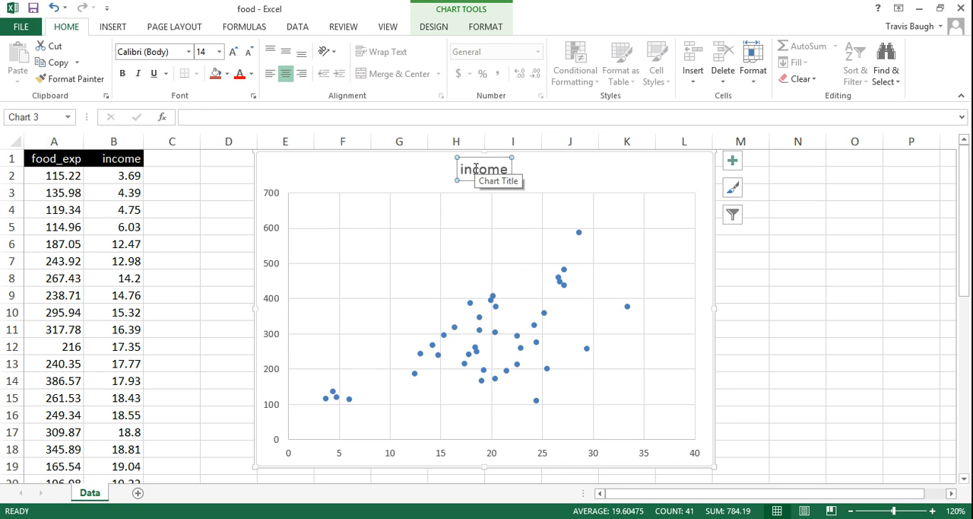
pyautogui.click(734, 163)
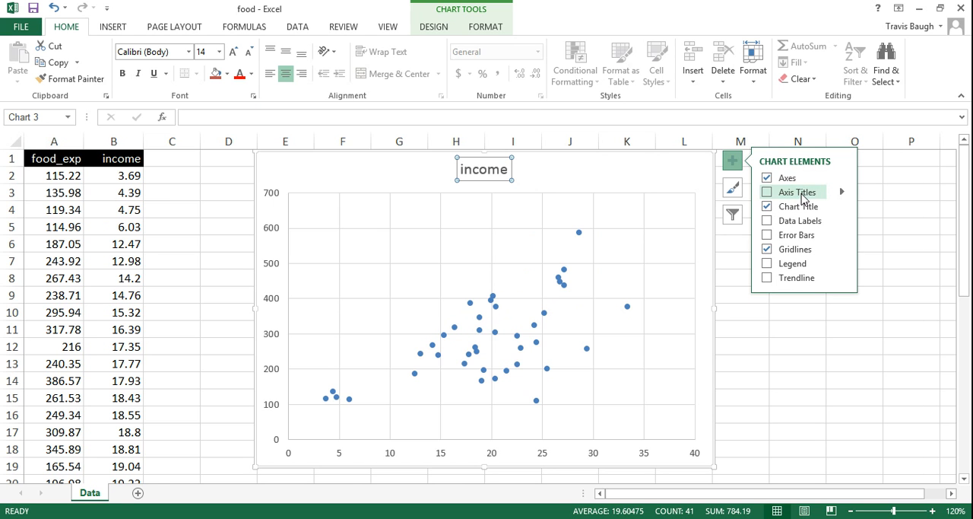
pyautogui.click(804, 194)
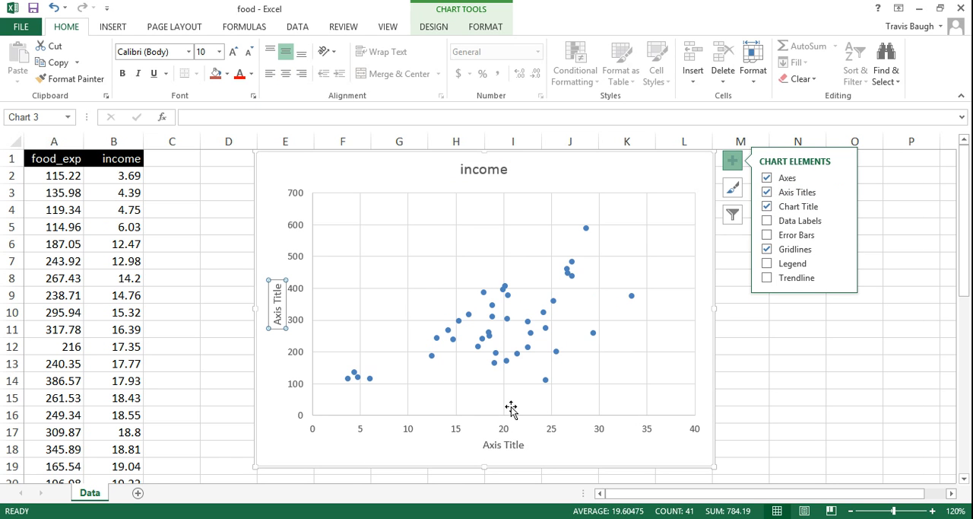
# Title the chart's vertical axis "Food expenditure"
pyautogui.click(277, 305)
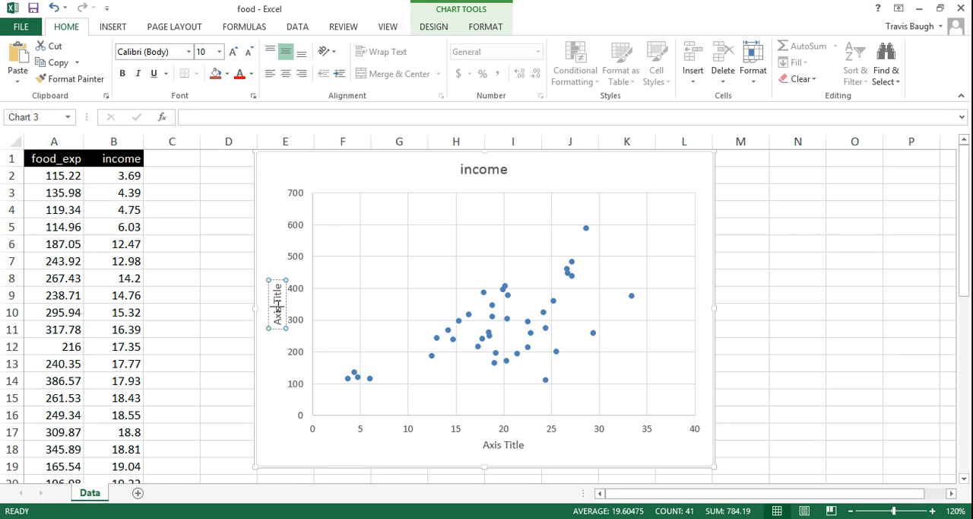
pyautogui.write('food')
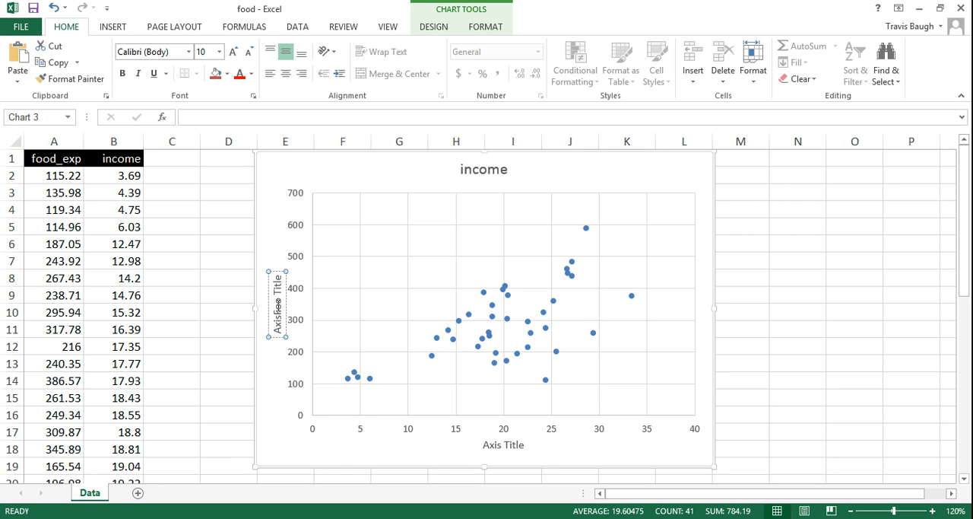
pyautogui.click(218, 118)
pyautogui.write('Food expenditure')
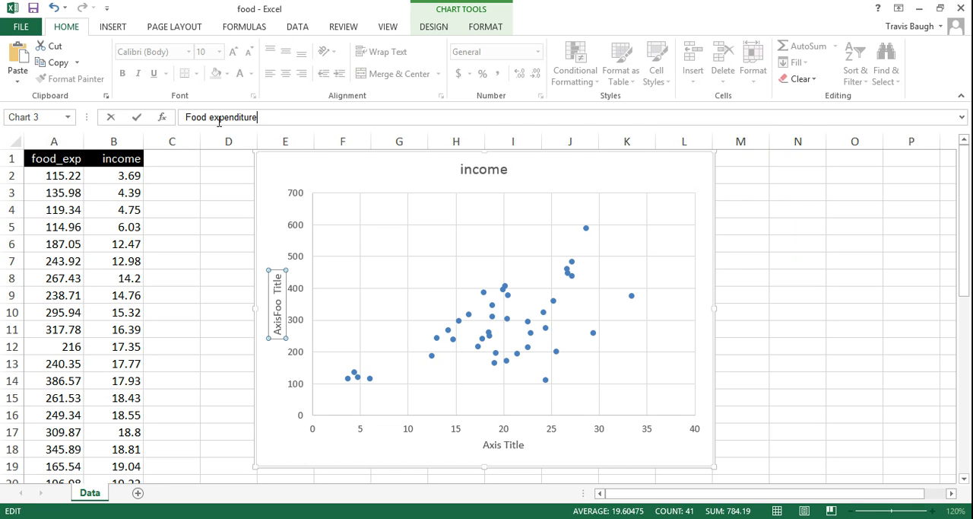
pyautogui.press('Return')
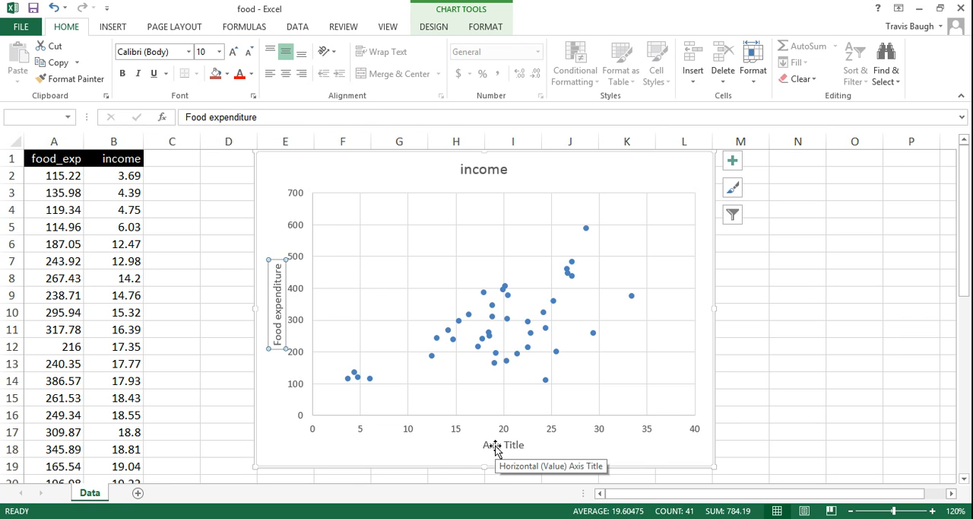
# Add a linear trendline to the scatter points and display its equation on the chart
pyautogui.rightClick(544, 320)
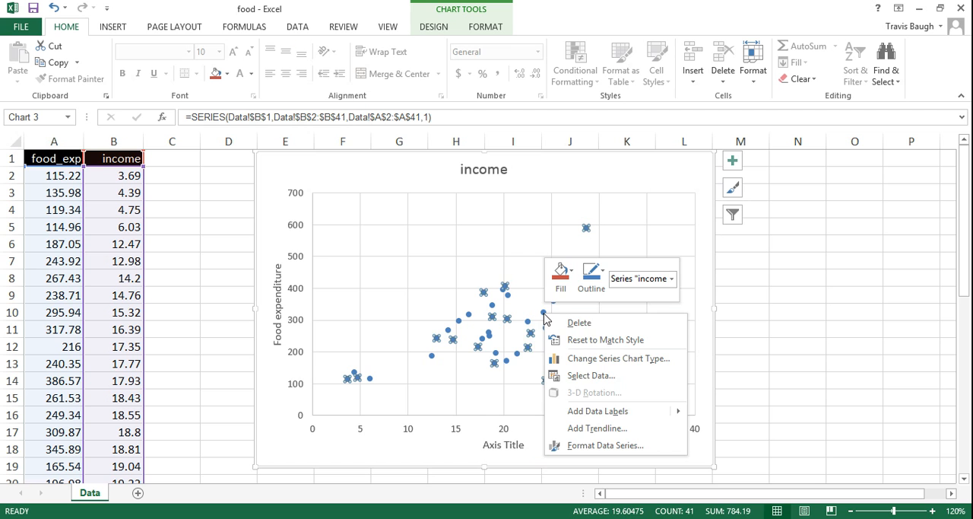
pyautogui.click(592, 429)
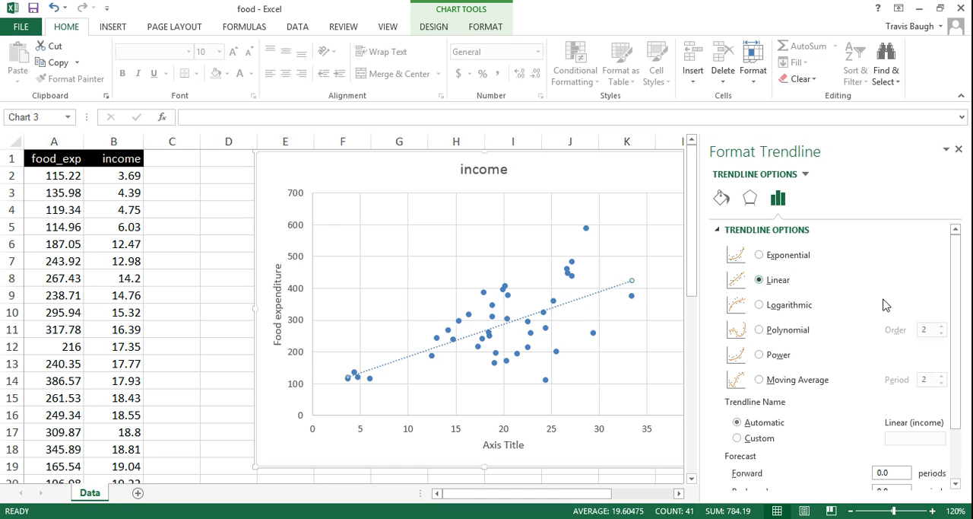
pyautogui.moveTo(957, 313); pyautogui.dragTo(958, 384)
pyautogui.click(730, 460)
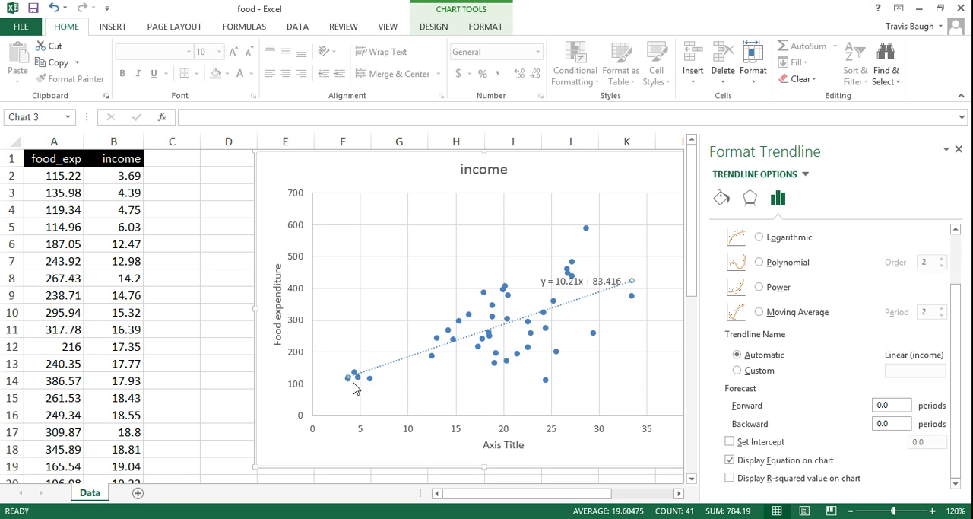
# Extend the trendline backward by 3.69 periods so it reaches the vertical axis
pyautogui.moveTo(348, 385)
pyautogui.moveTo(630, 305)
pyautogui.click(891, 424)
pyautogui.write('3.69')
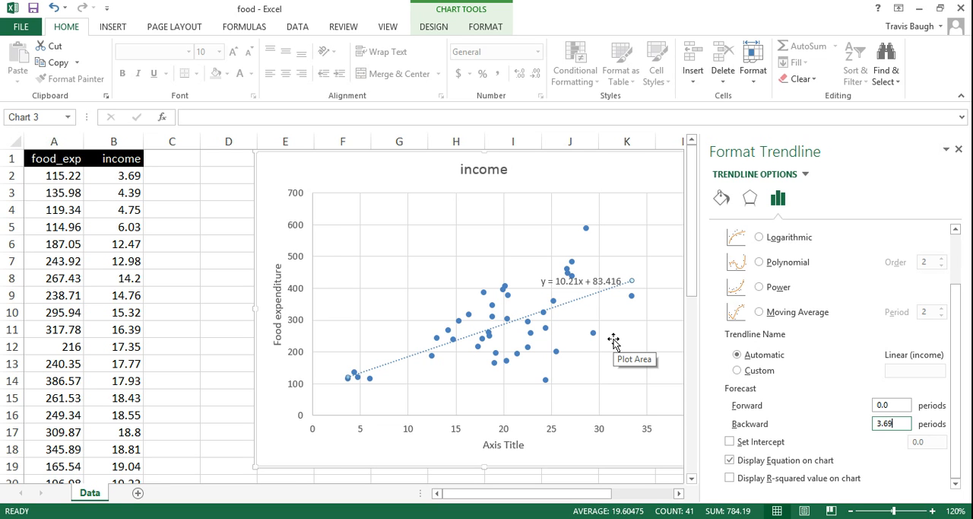
pyautogui.press('Tab')
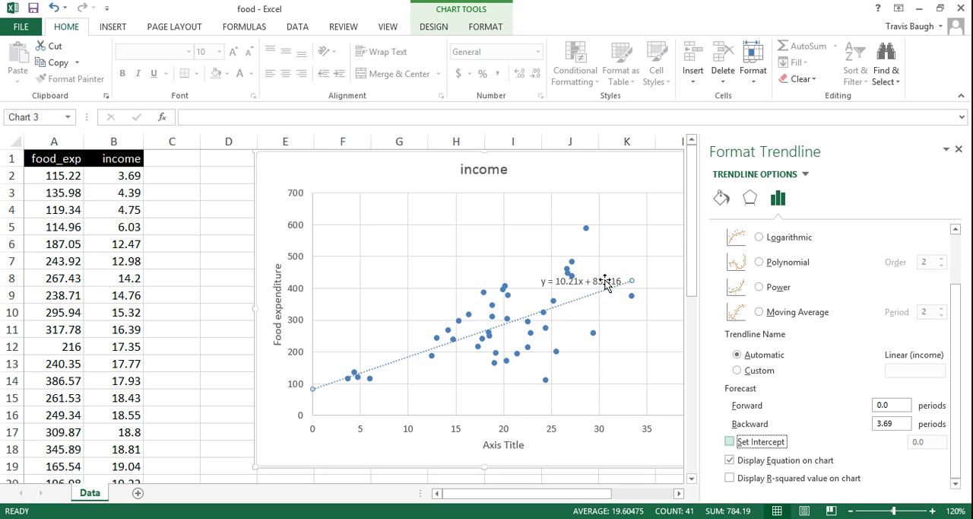
# Move the trendline equation into the empty area above the line's lower end and point out its intercept and slope
pyautogui.moveTo(602, 280); pyautogui.dragTo(386, 333)
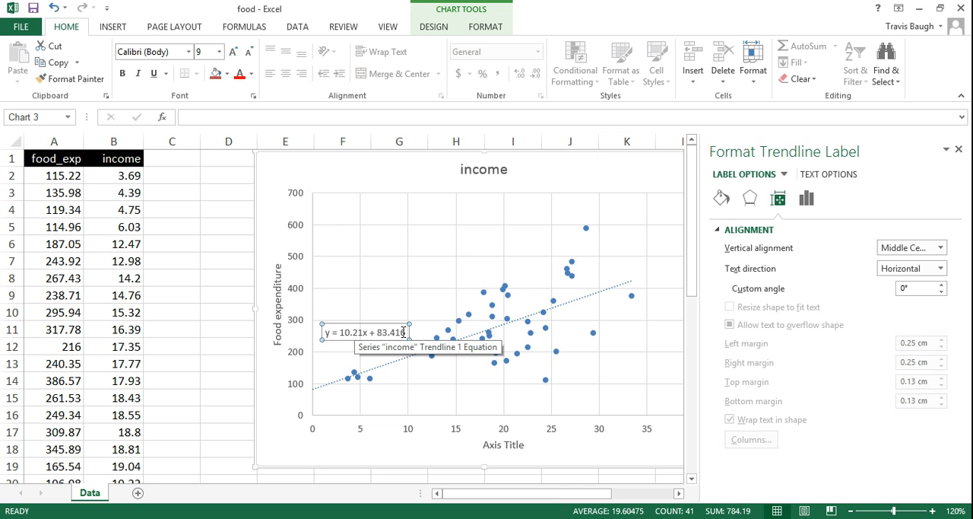
pyautogui.moveTo(407, 333); pyautogui.dragTo(377, 333)
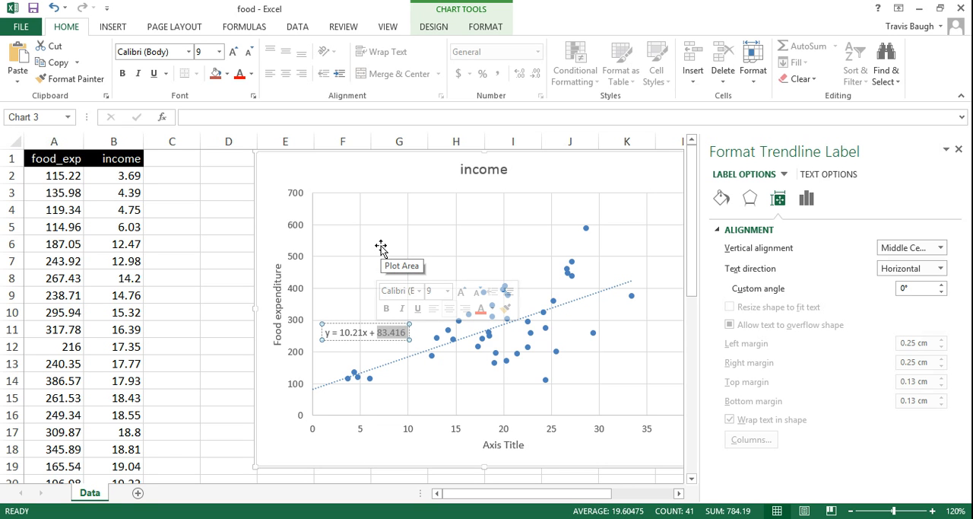
pyautogui.click(352, 333)
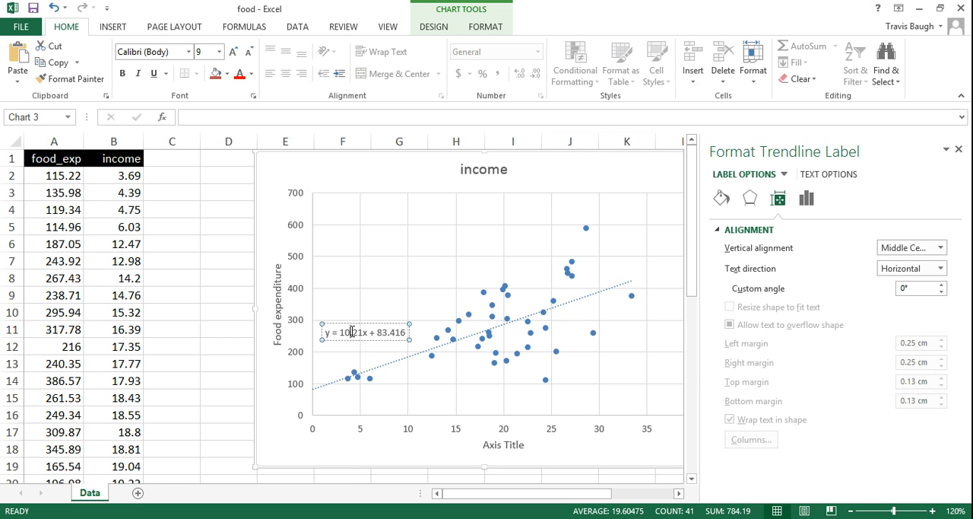